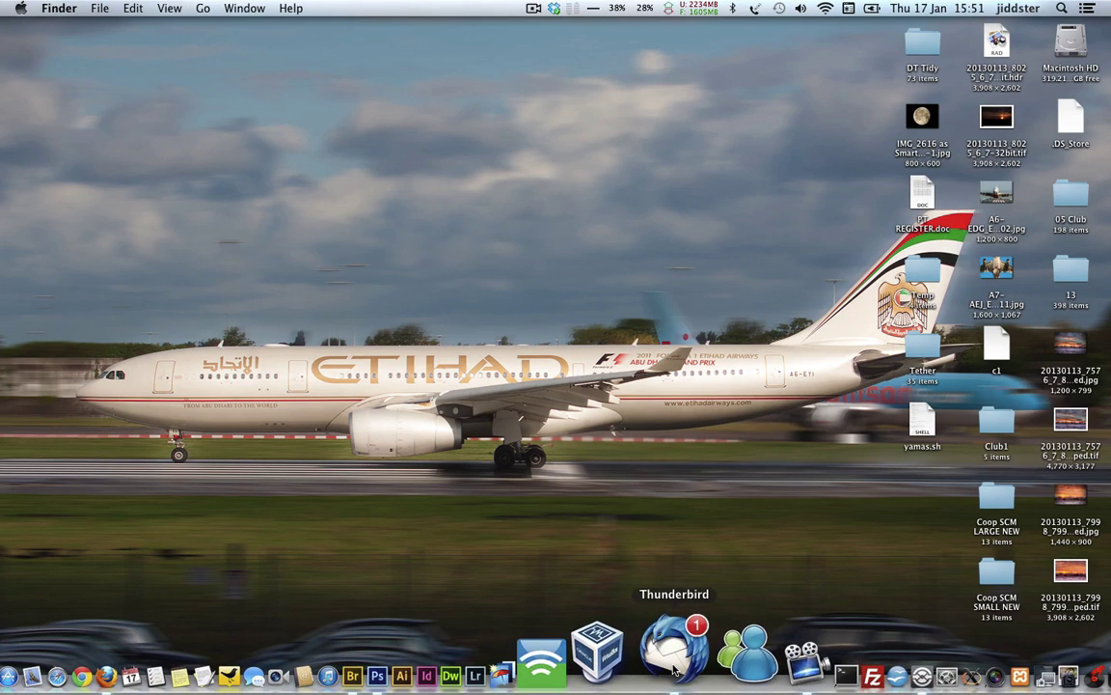
Look over the open email in Thunderbird and the YouTube uploads list in Firefox, minimizing each window after viewing it
left_click(657, 651)
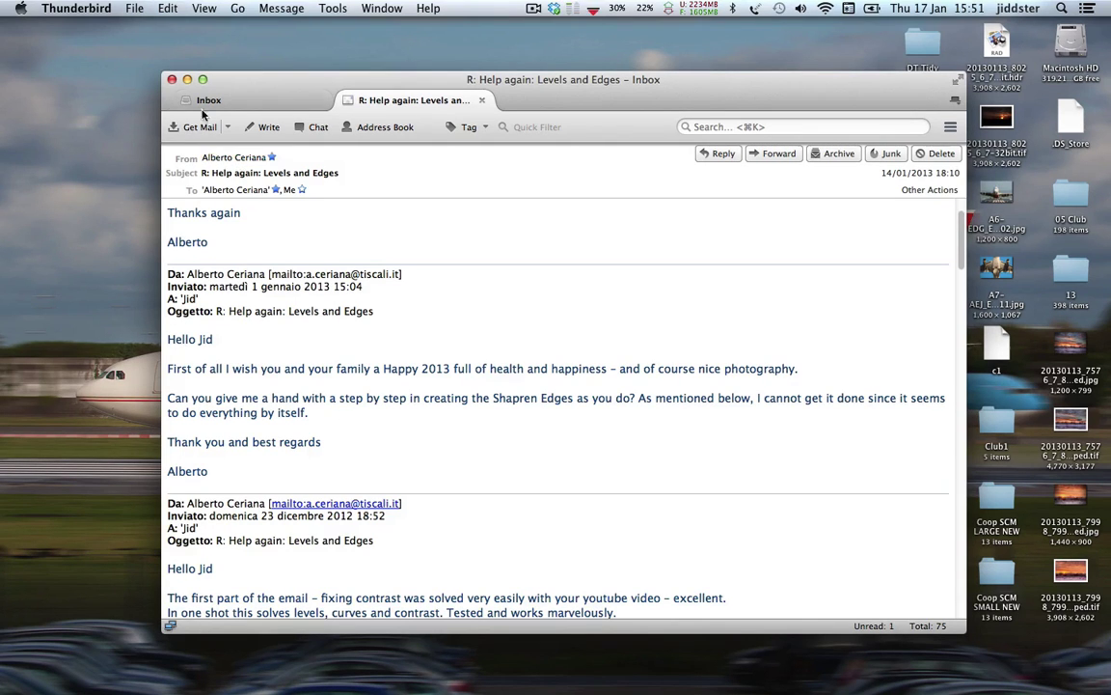
left_click(188, 80)
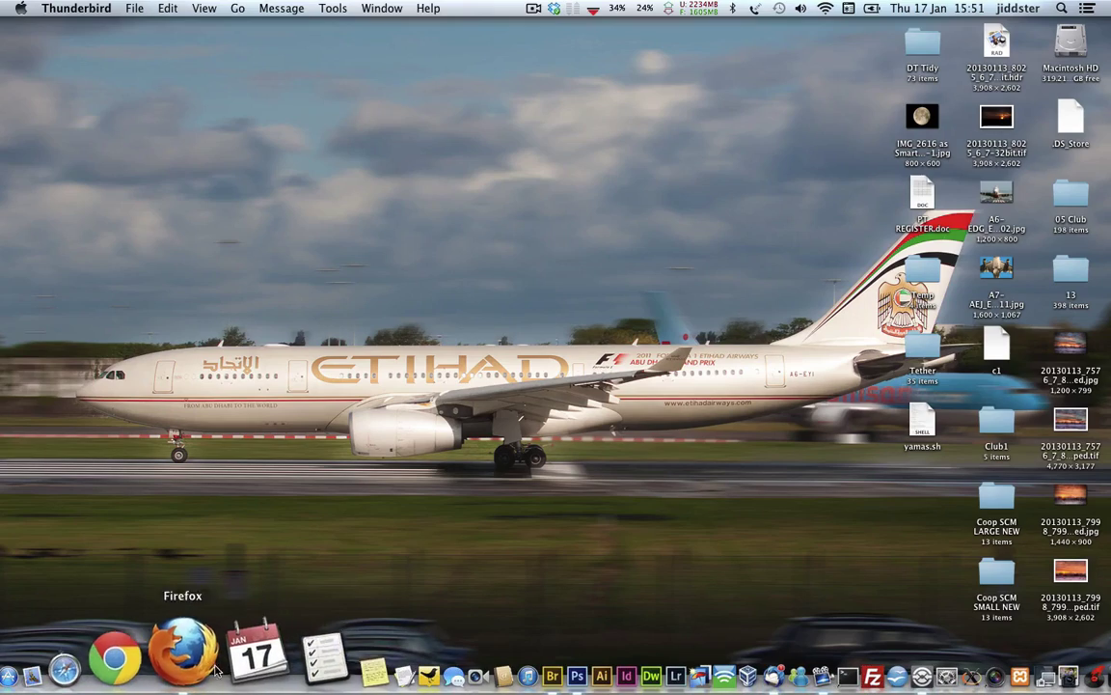
left_click(207, 661)
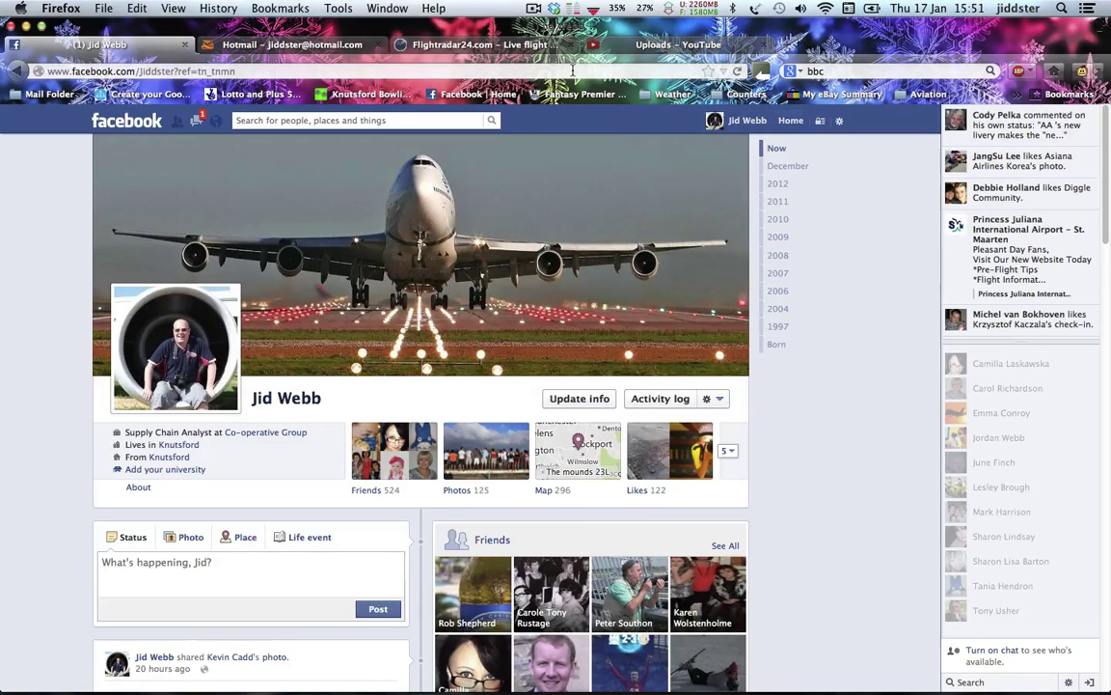
left_click(637, 47)
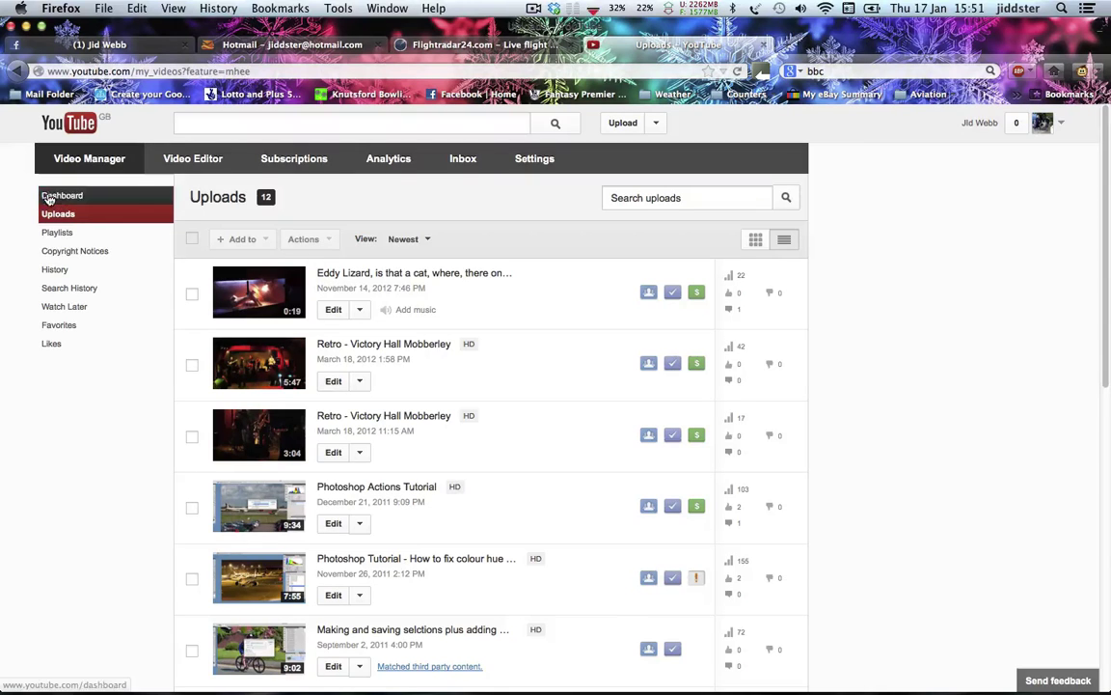
left_click(30, 27)
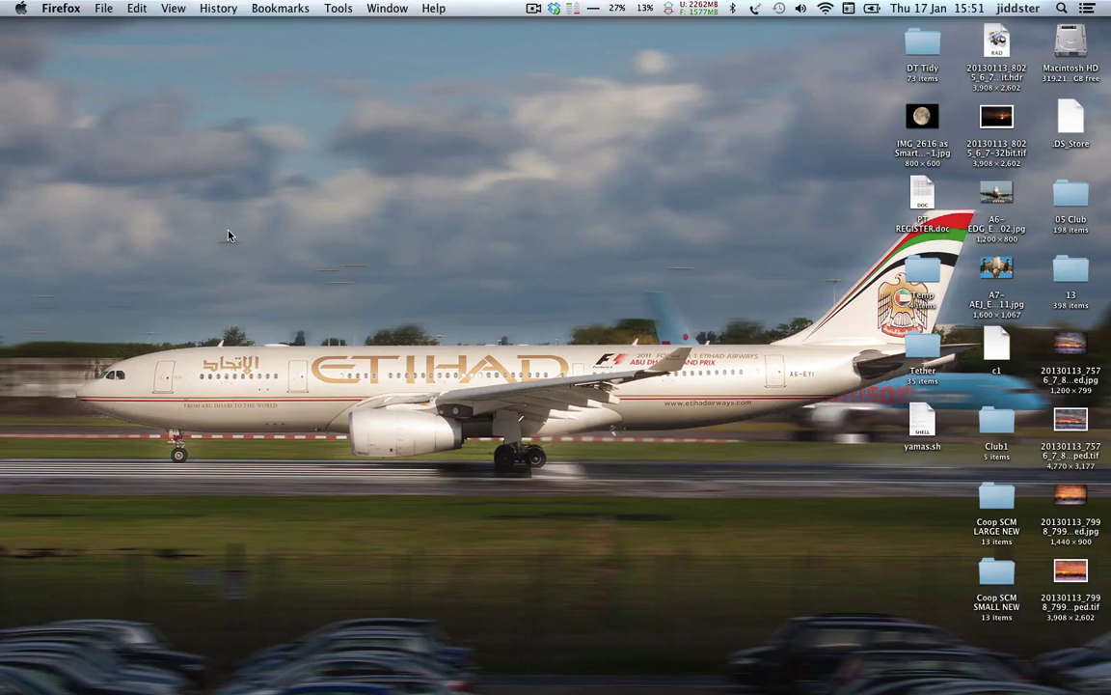
Switch to Traktor and start playing the Teletubbies track on deck A
key("ctrl+Right")
key("ctrl+Right")
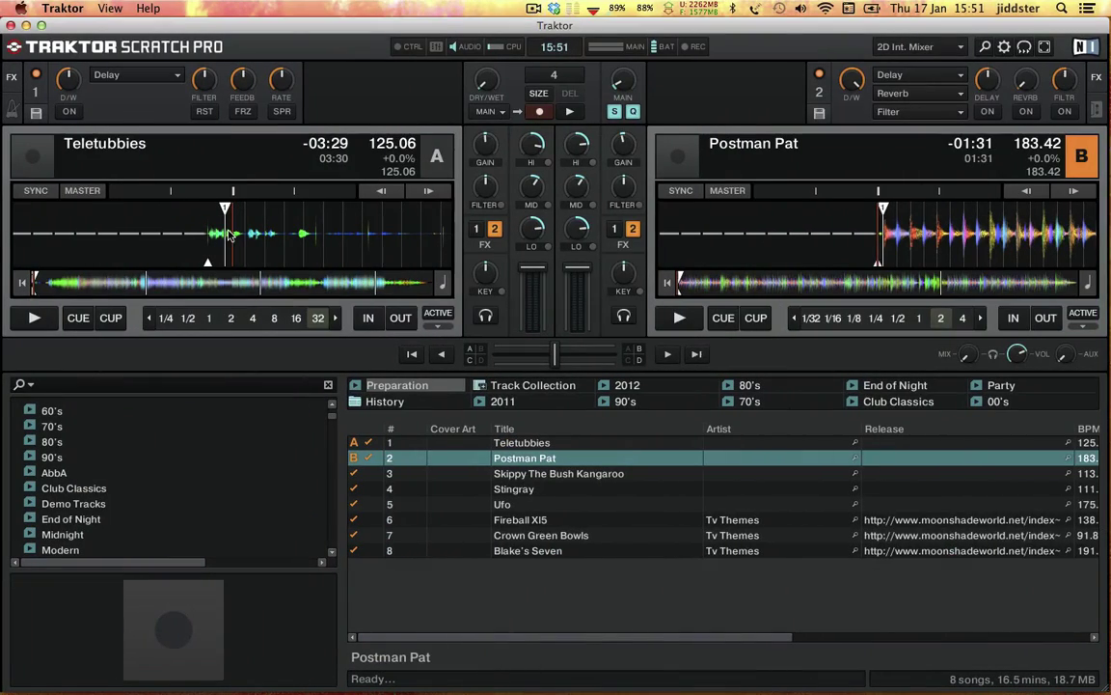
left_click(34, 318)
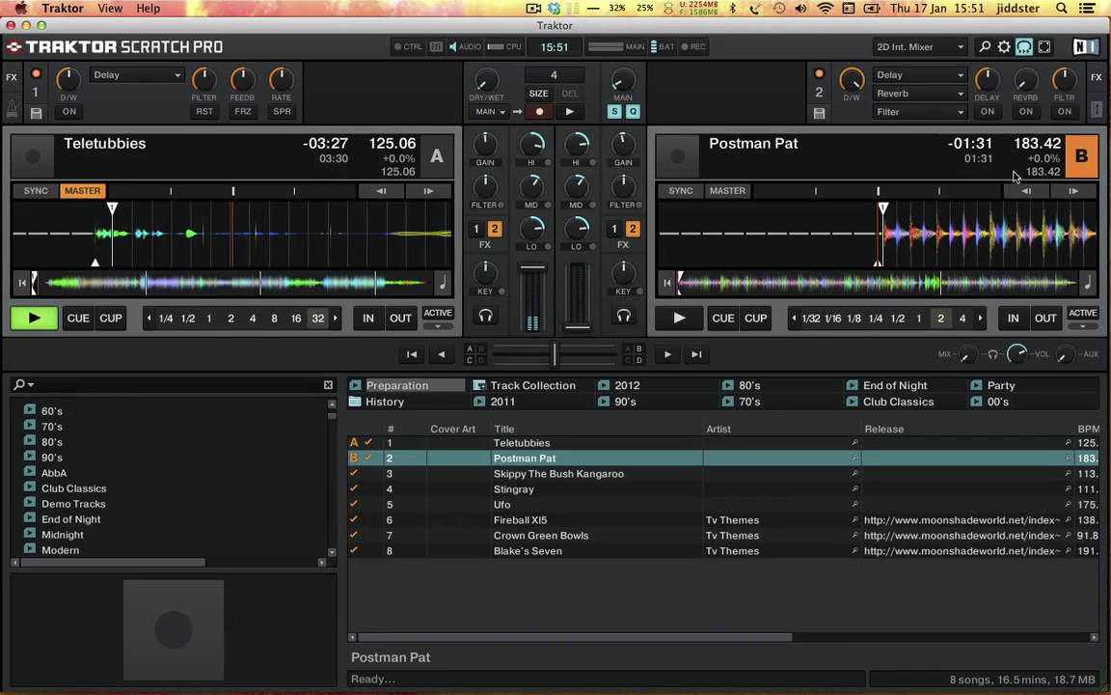
Switch to Photoshop and view the Blue, Green and Red channels of the aircraft photo individually to compare their contrast
key("ctrl+Left")
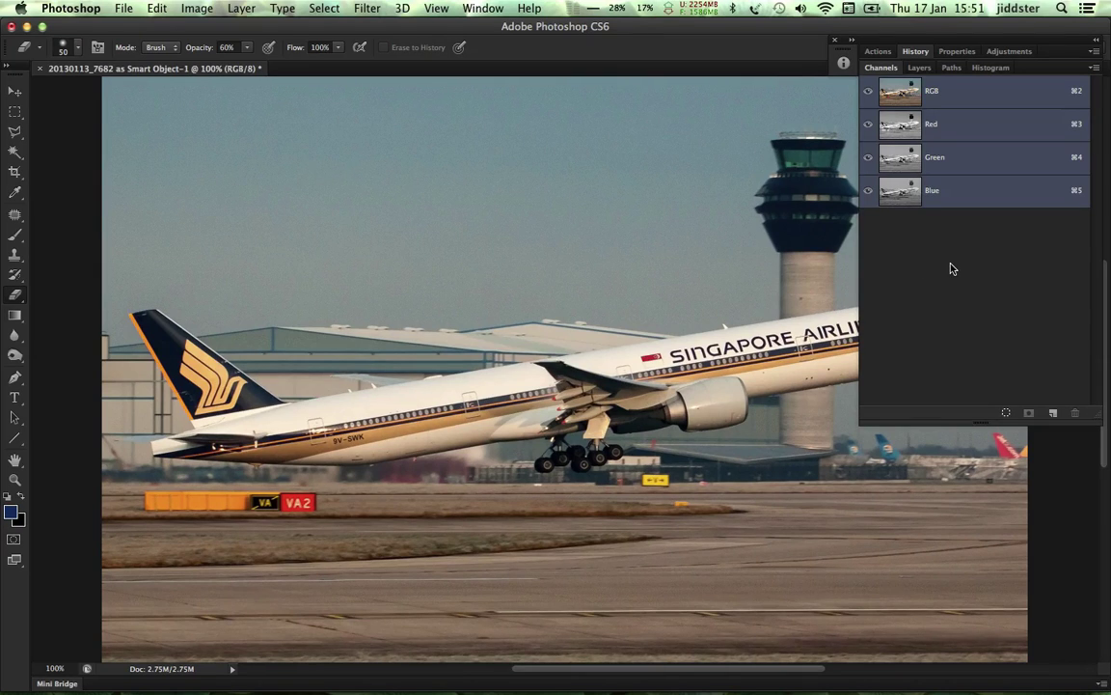
left_click(997, 203)
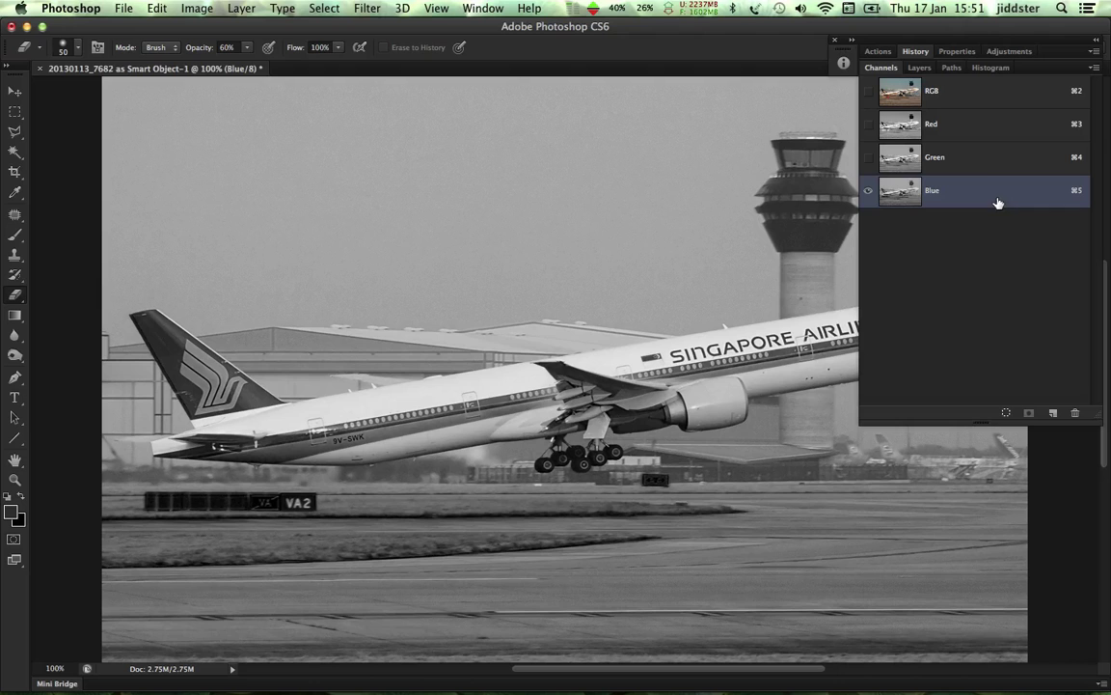
left_click(995, 169)
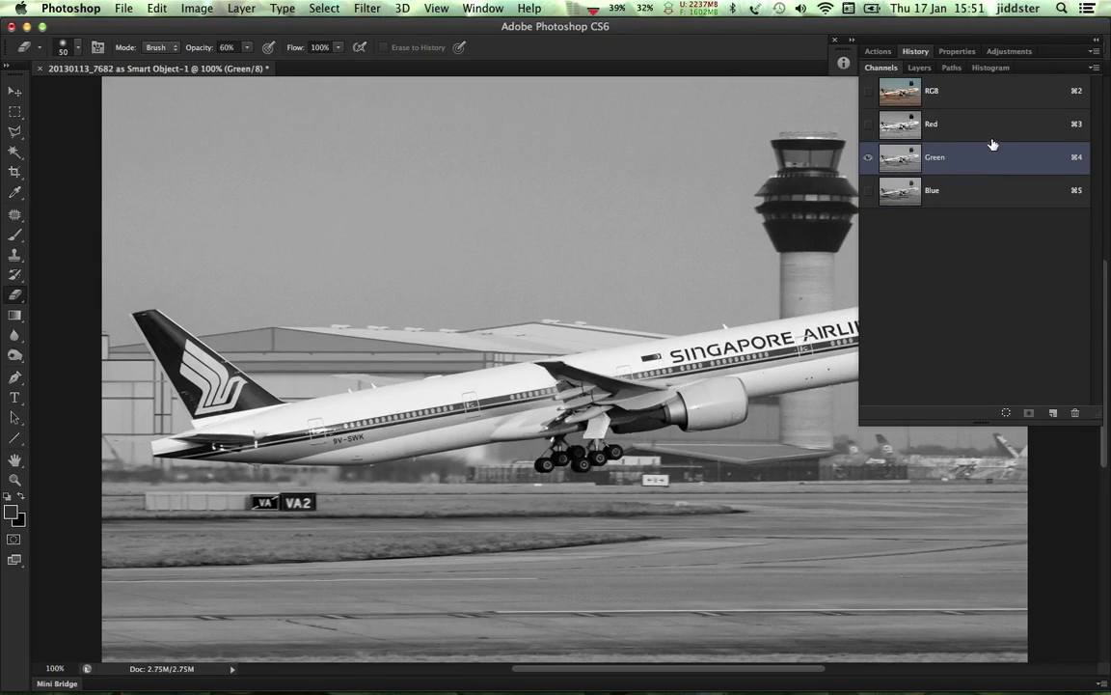
left_click(993, 140)
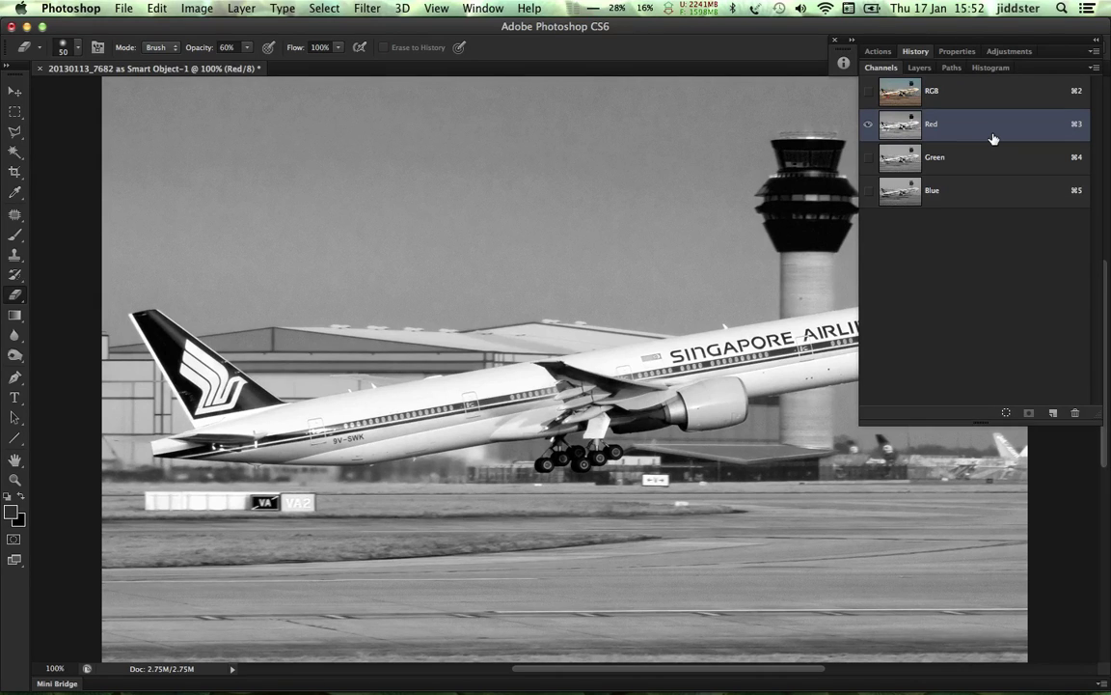
left_click(995, 162)
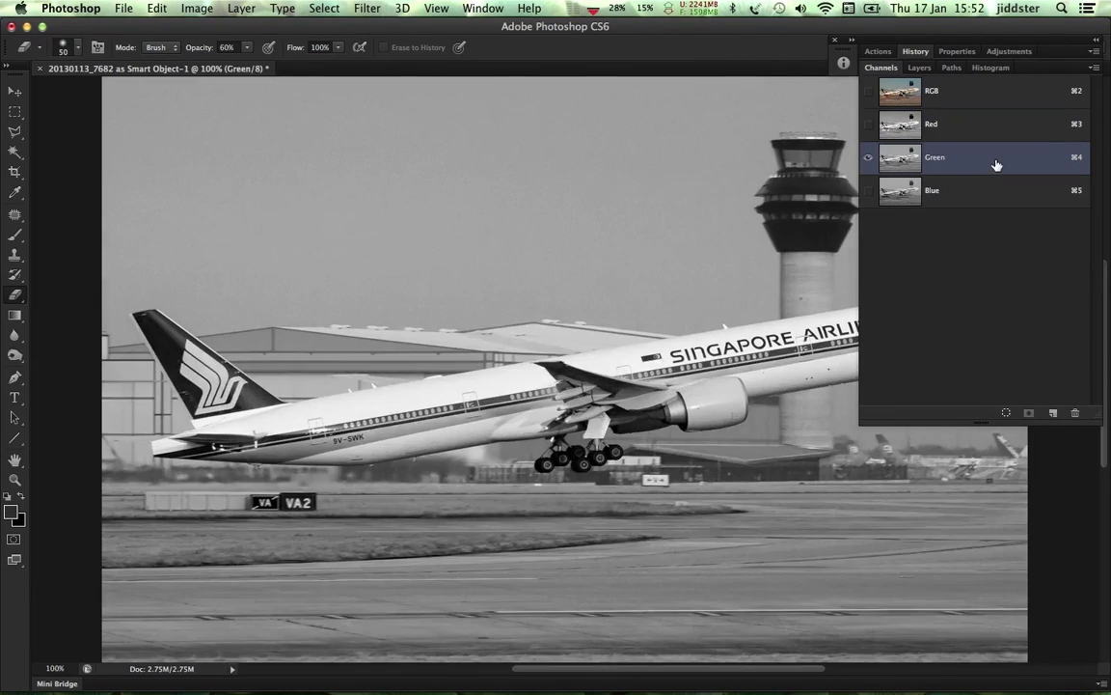
left_click(995, 196)
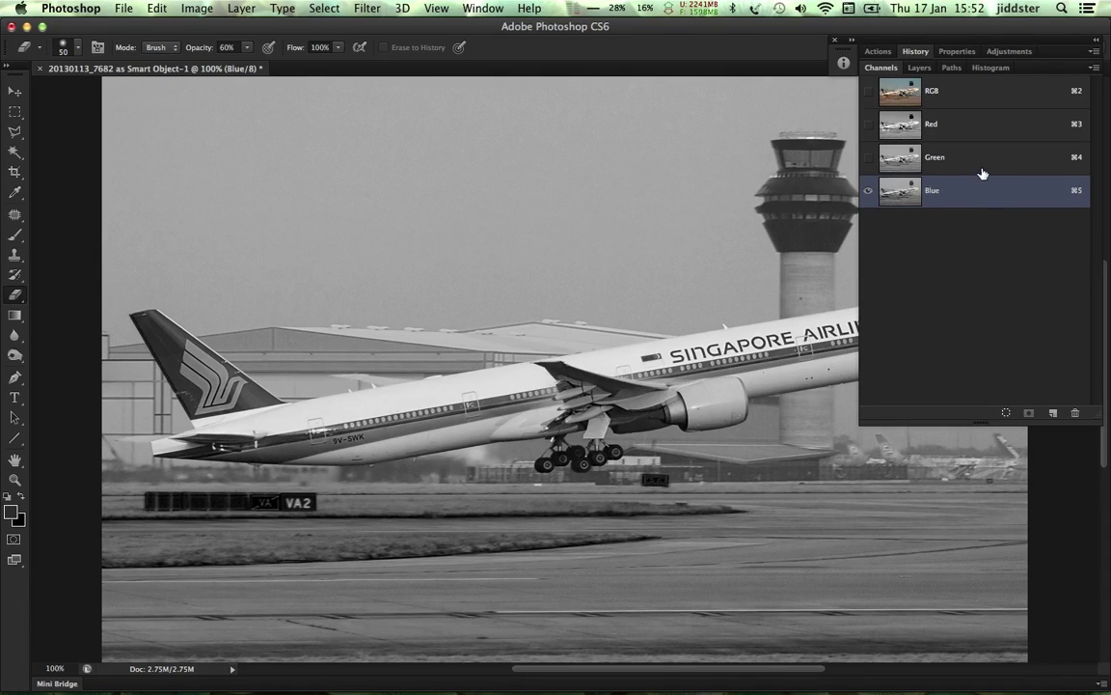
left_click(982, 162)
Duplicate the Red channel within the same document under the name "edge mask"
left_click(978, 140)
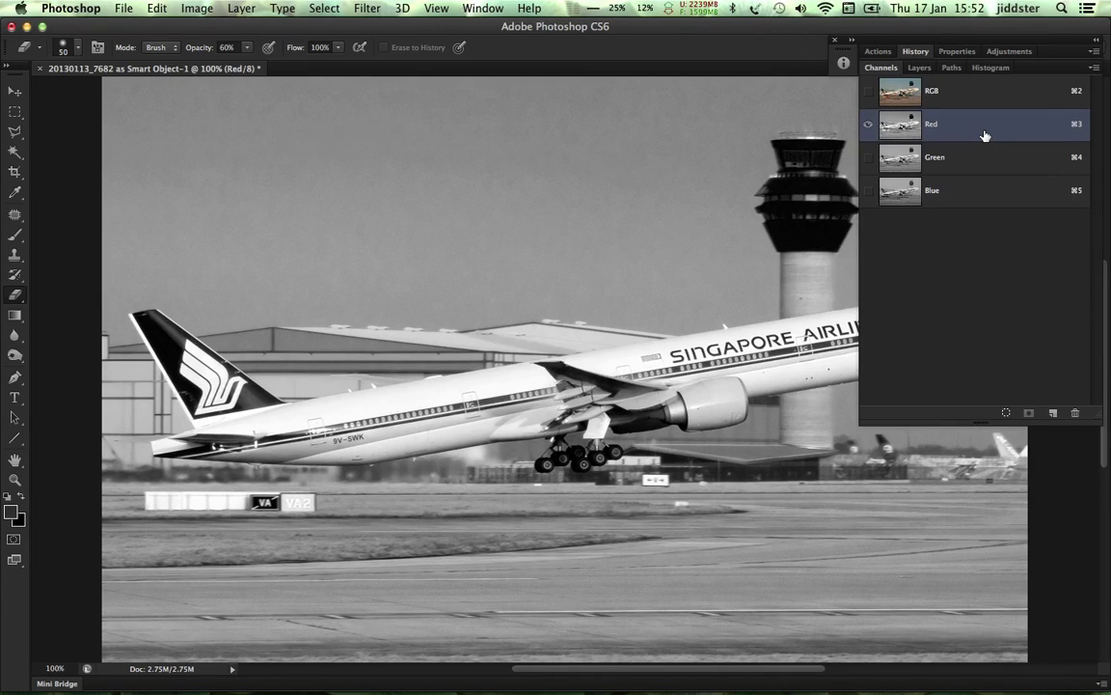
right_click(985, 136)
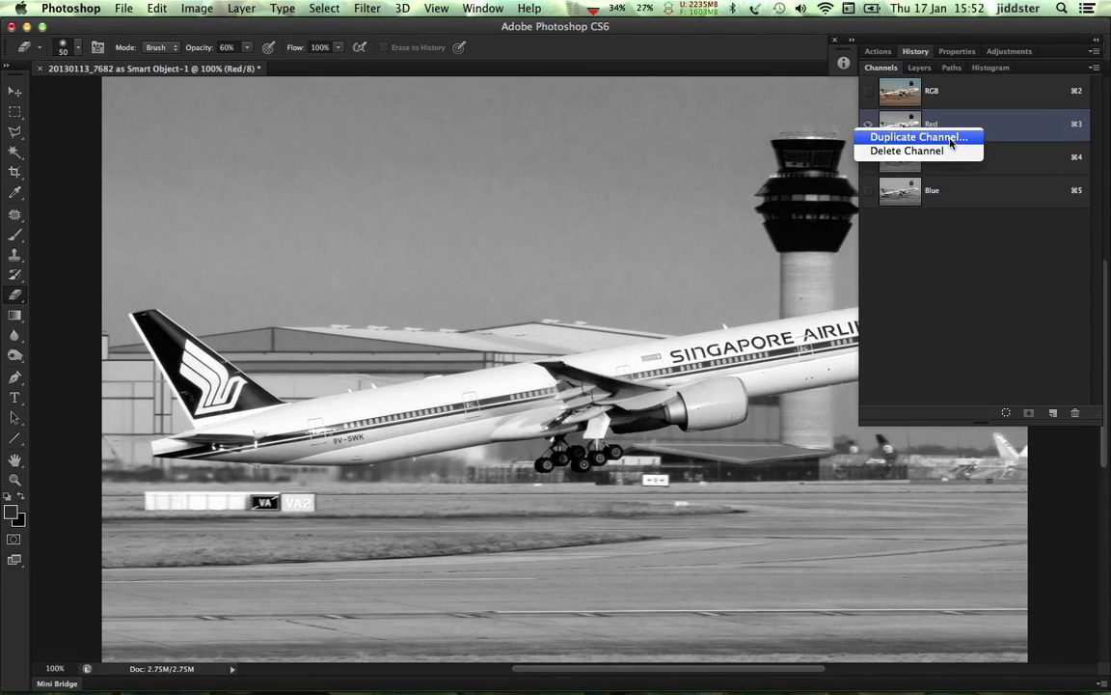
left_click(951, 140)
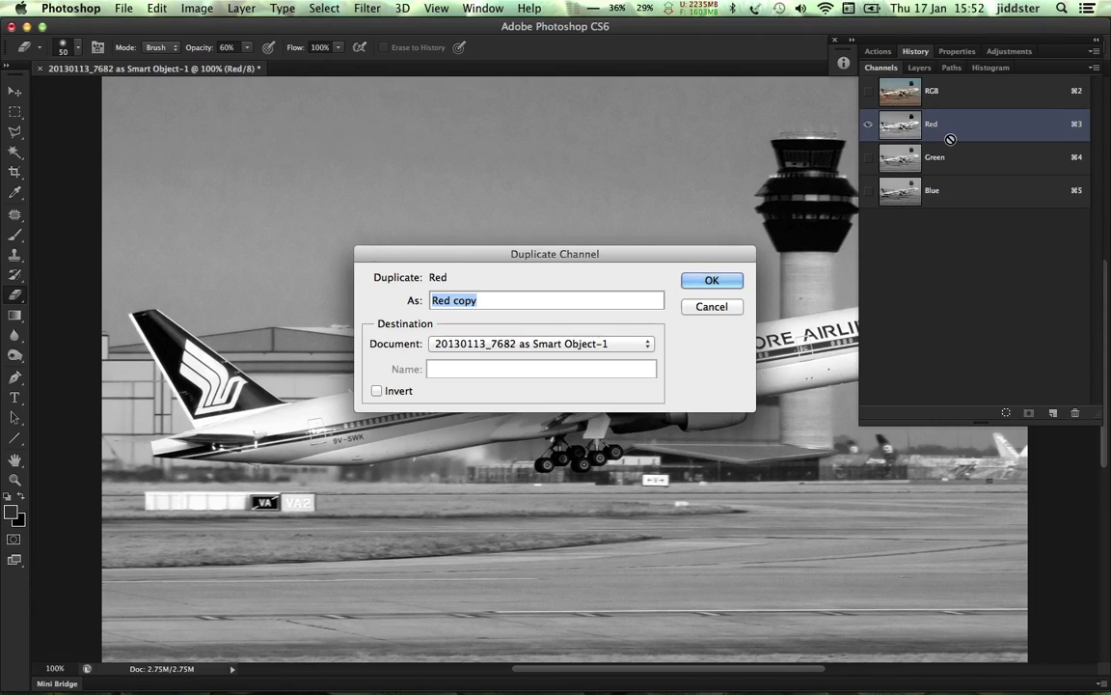
type("edge")
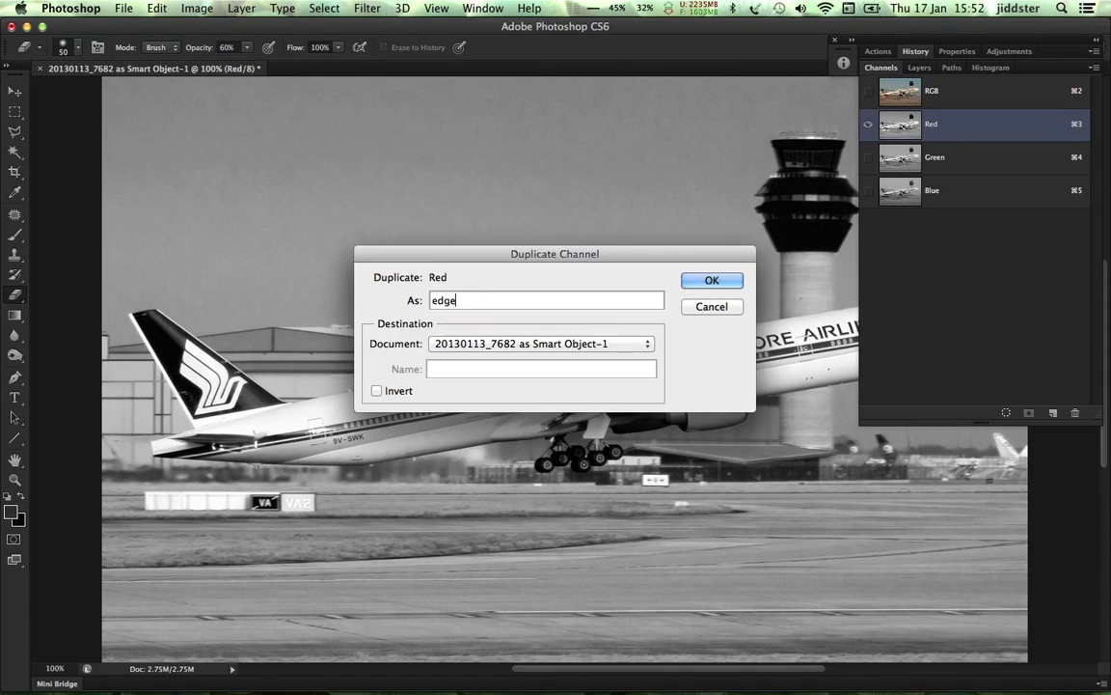
type(" mask")
key("Return")
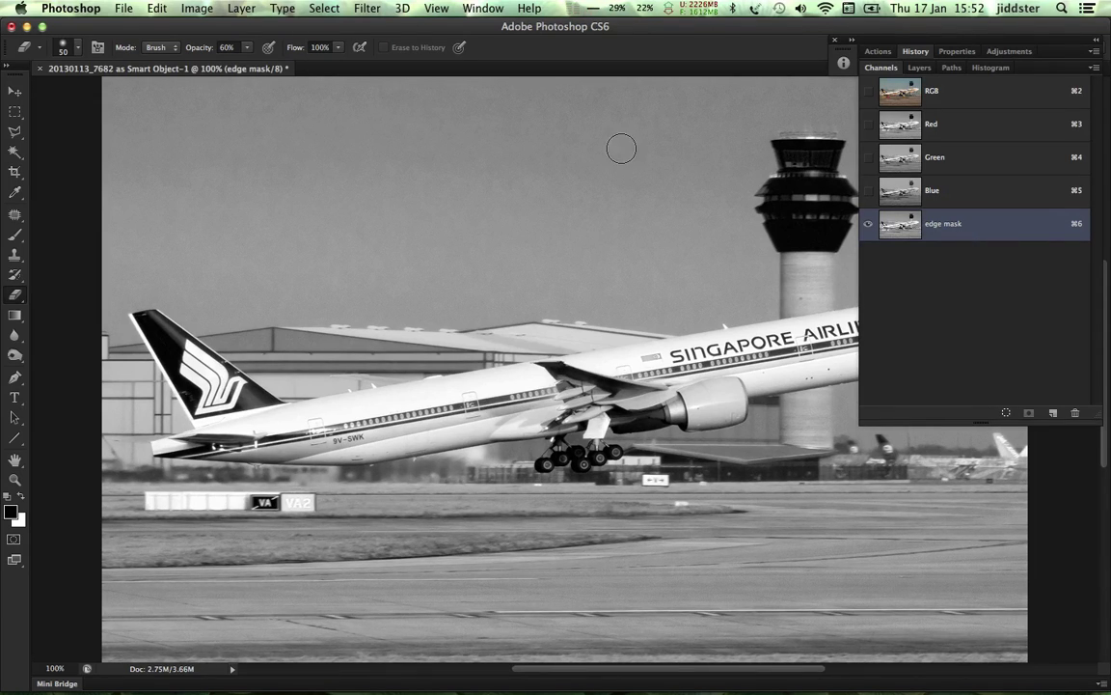
Apply the Find Edges filter to the edge mask channel
left_click(368, 12)
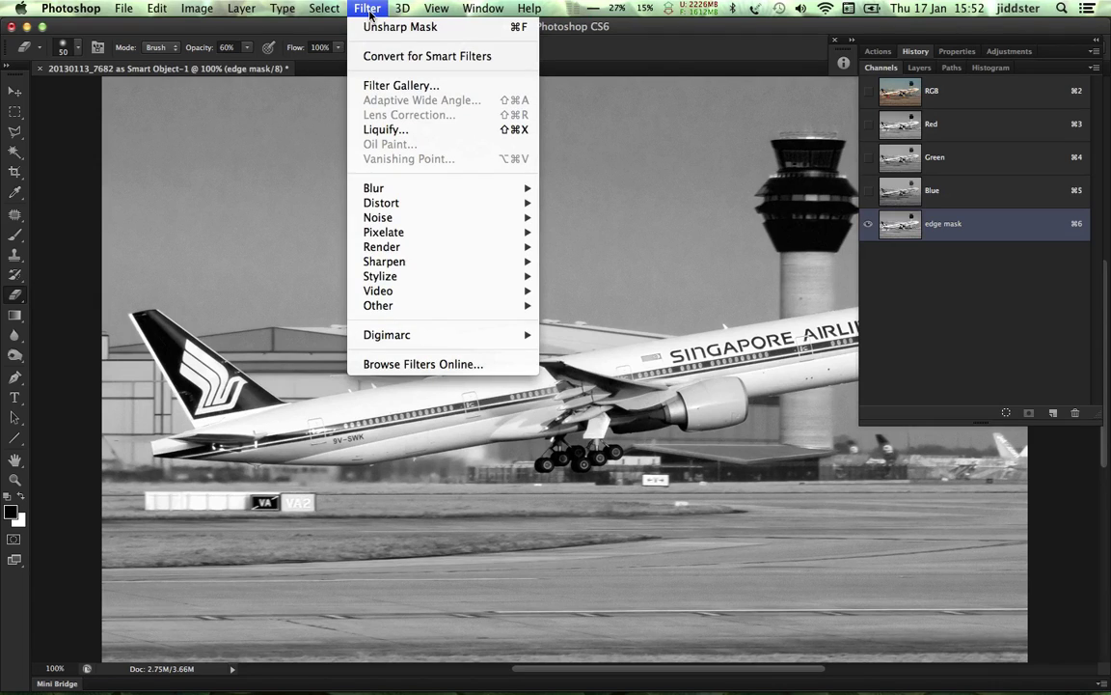
mouse_move(441, 277)
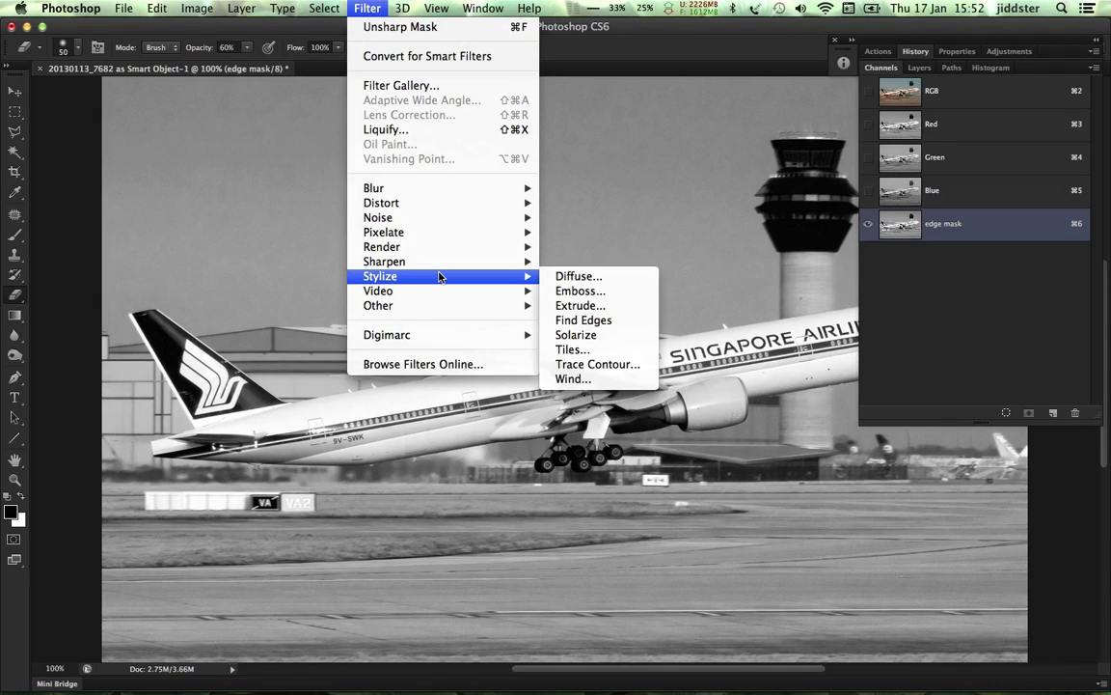
left_click(584, 321)
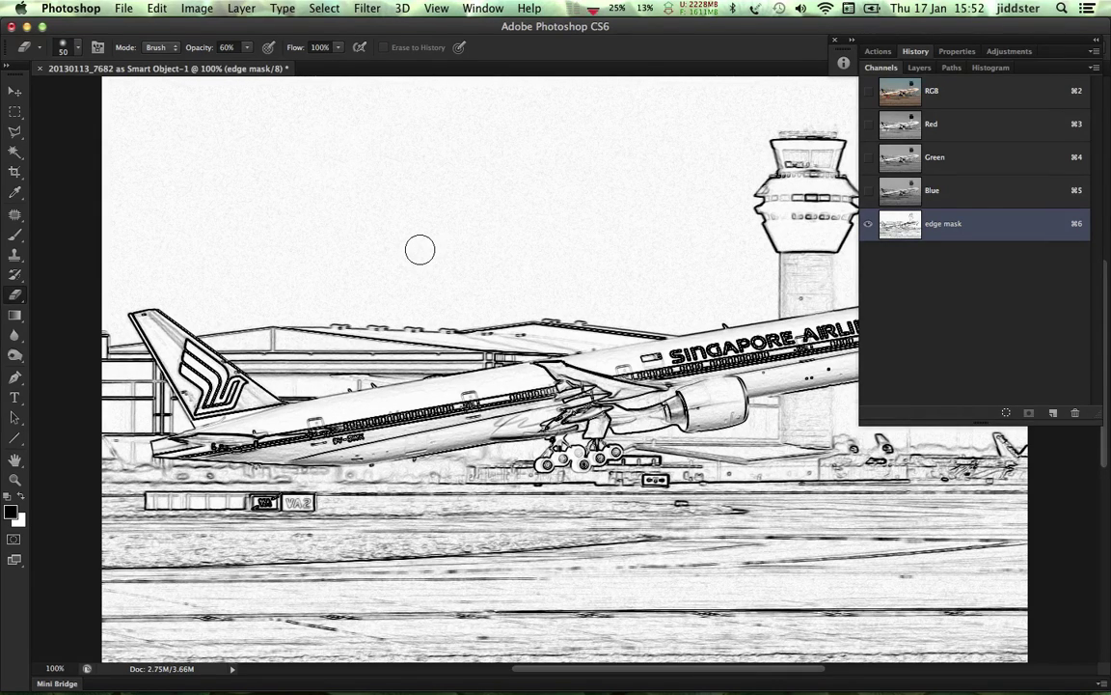
Invert the tones of the edge mask channel
left_click(195, 10)
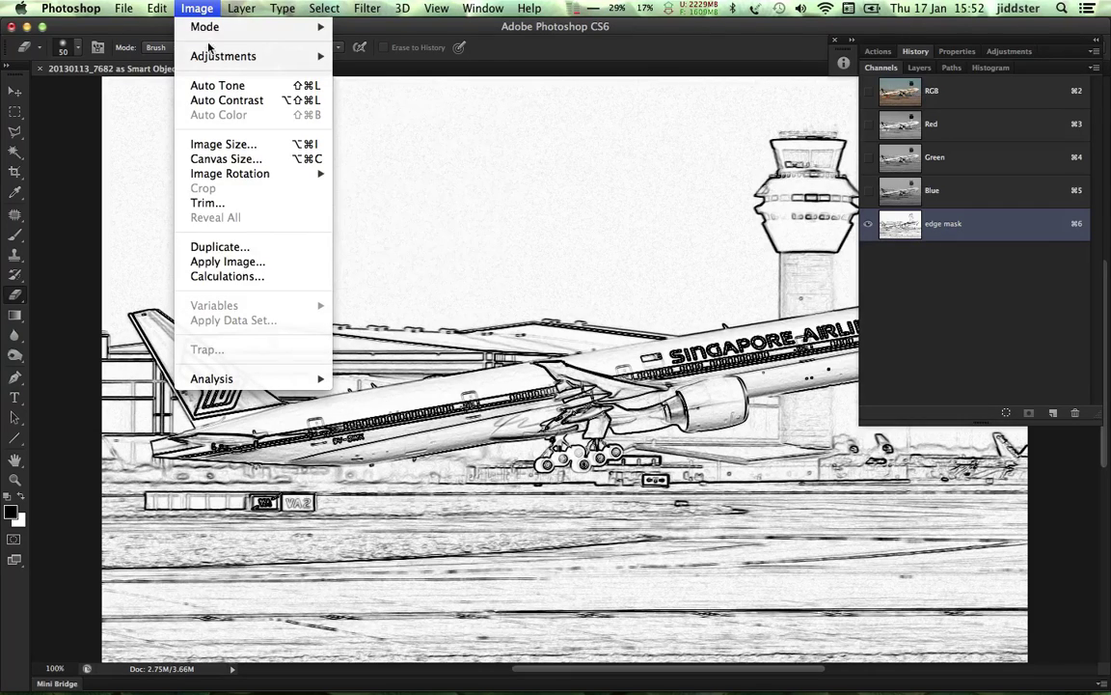
mouse_move(211, 60)
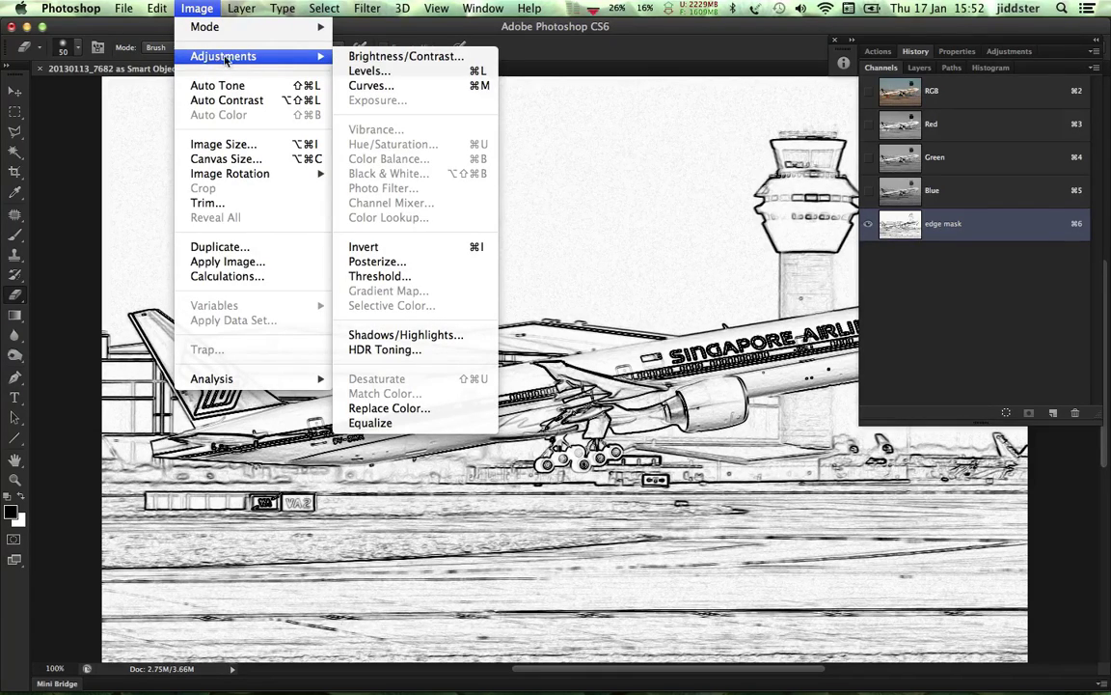
left_click(365, 247)
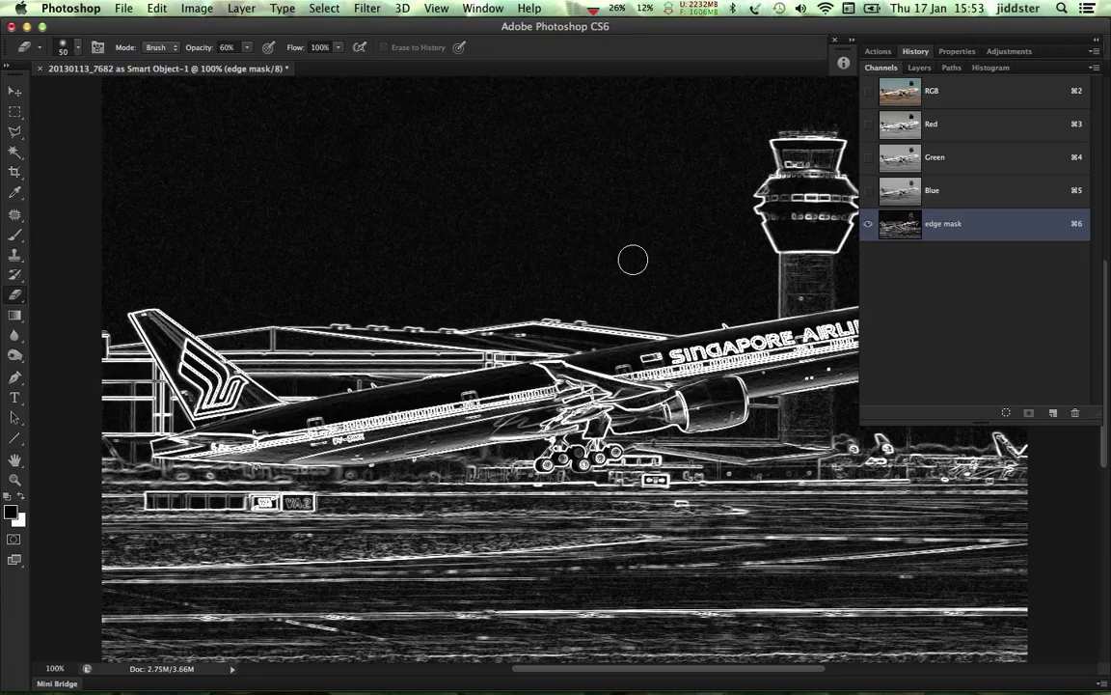
Thicken the edge lines in the edge mask channel by applying the Maximum filter with a radius of 3 pixels
key("z")
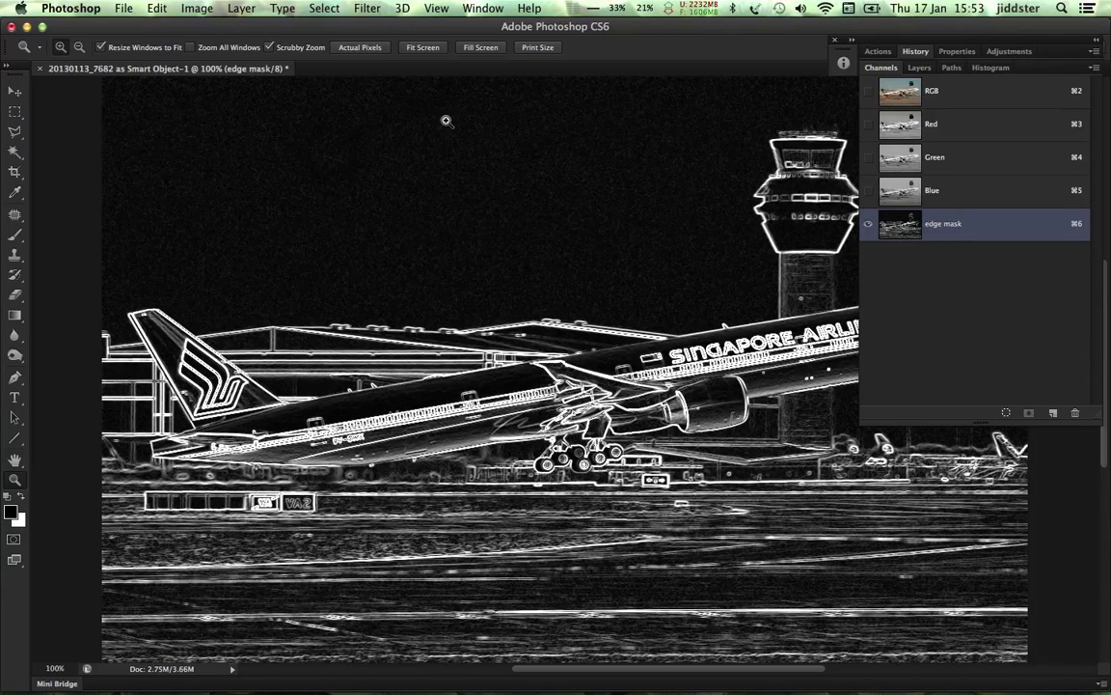
left_click(366, 10)
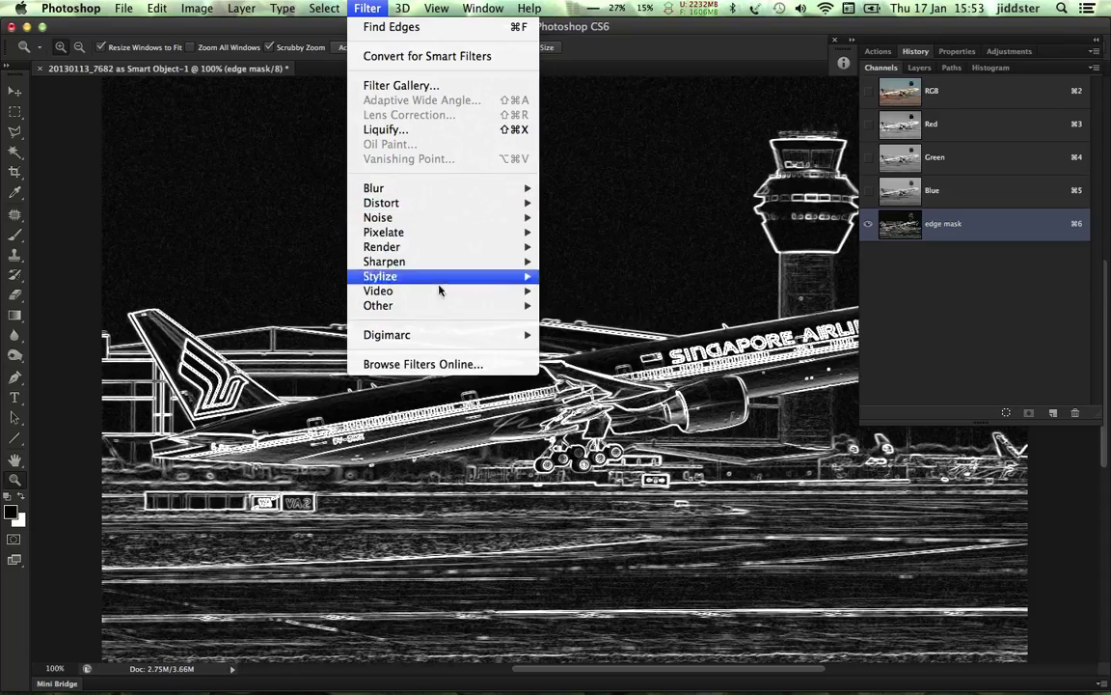
mouse_move(432, 308)
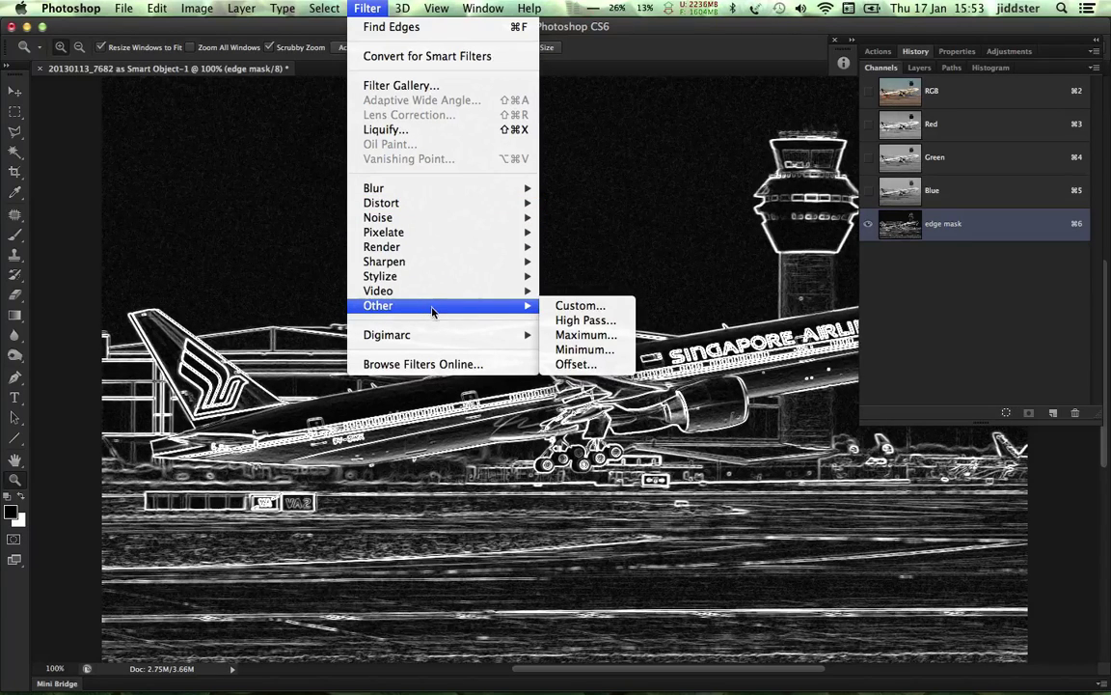
left_click(583, 335)
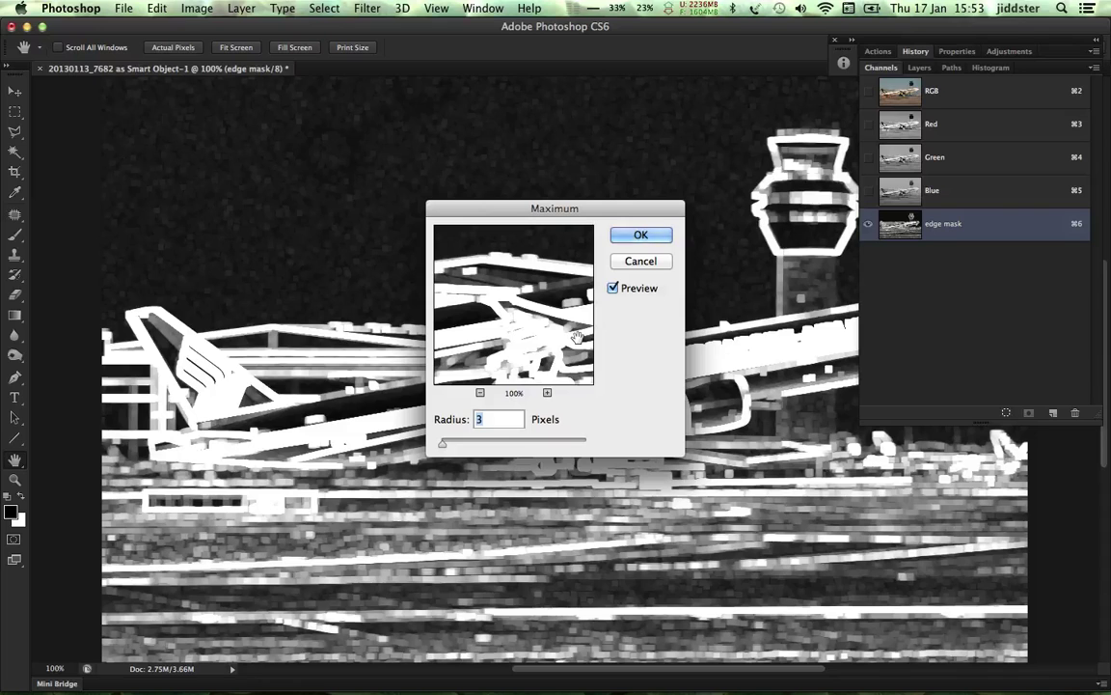
key("Return")
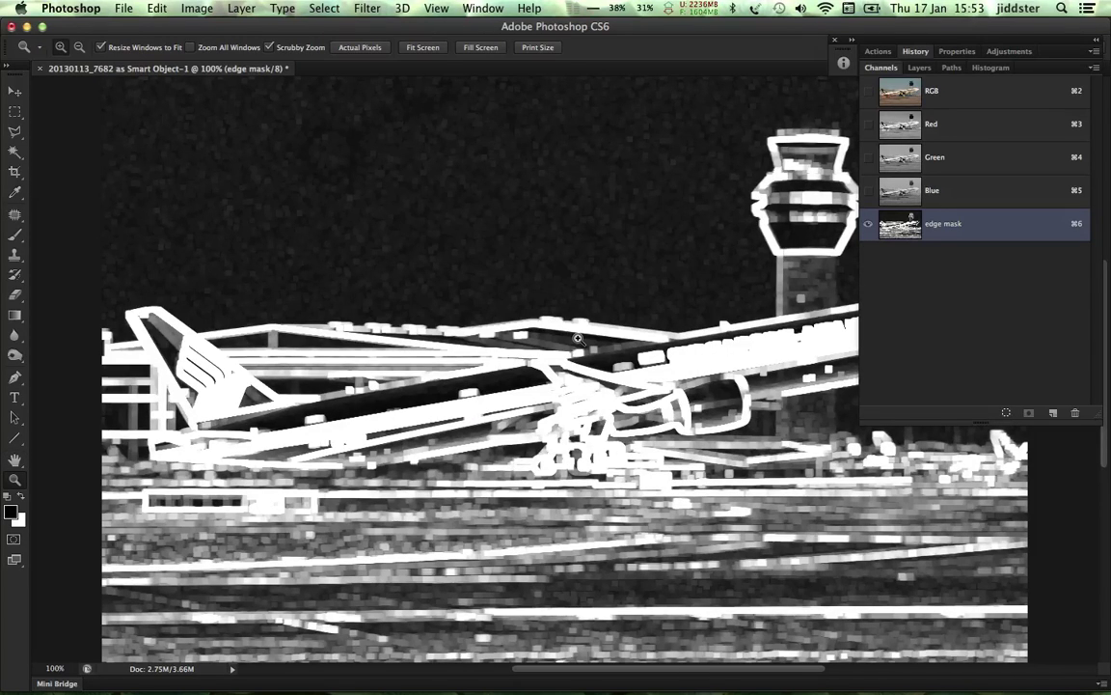
Smooth the speckles in the edge mask channel by applying the Median filter with a radius of 2 pixels
left_click(366, 8)
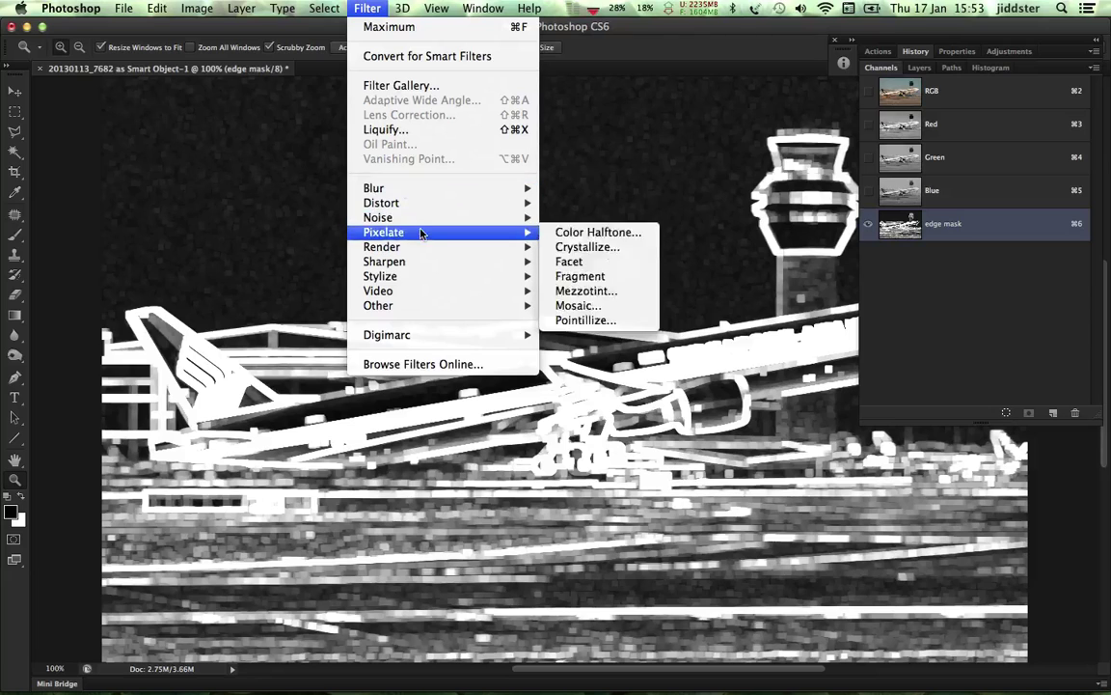
mouse_move(425, 221)
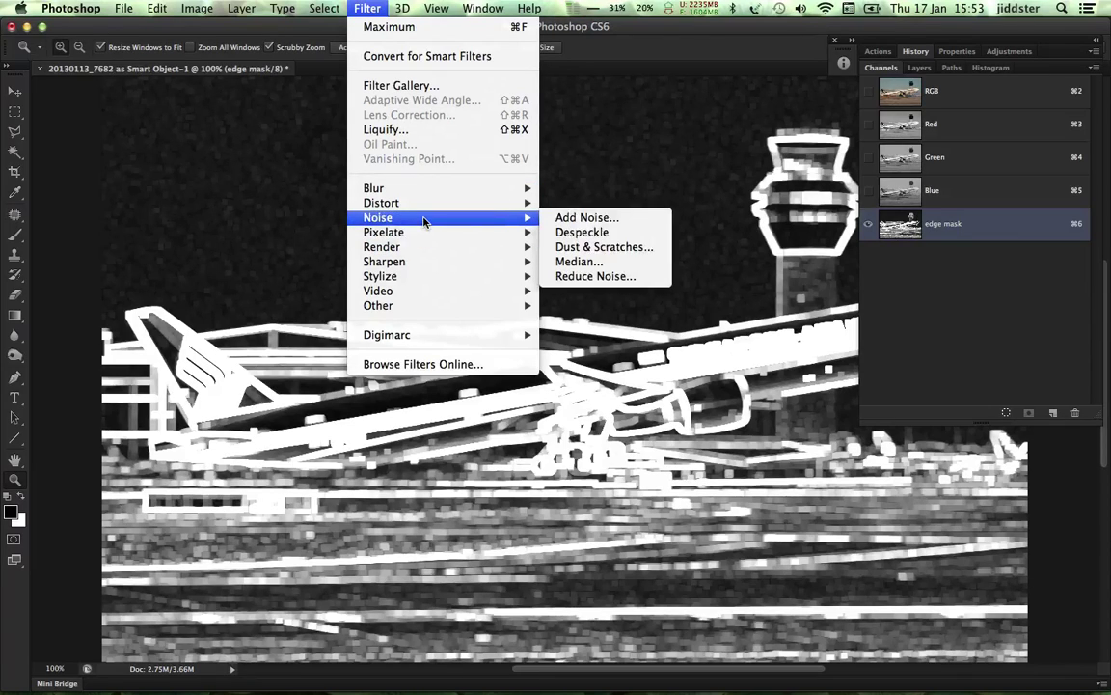
left_click(575, 262)
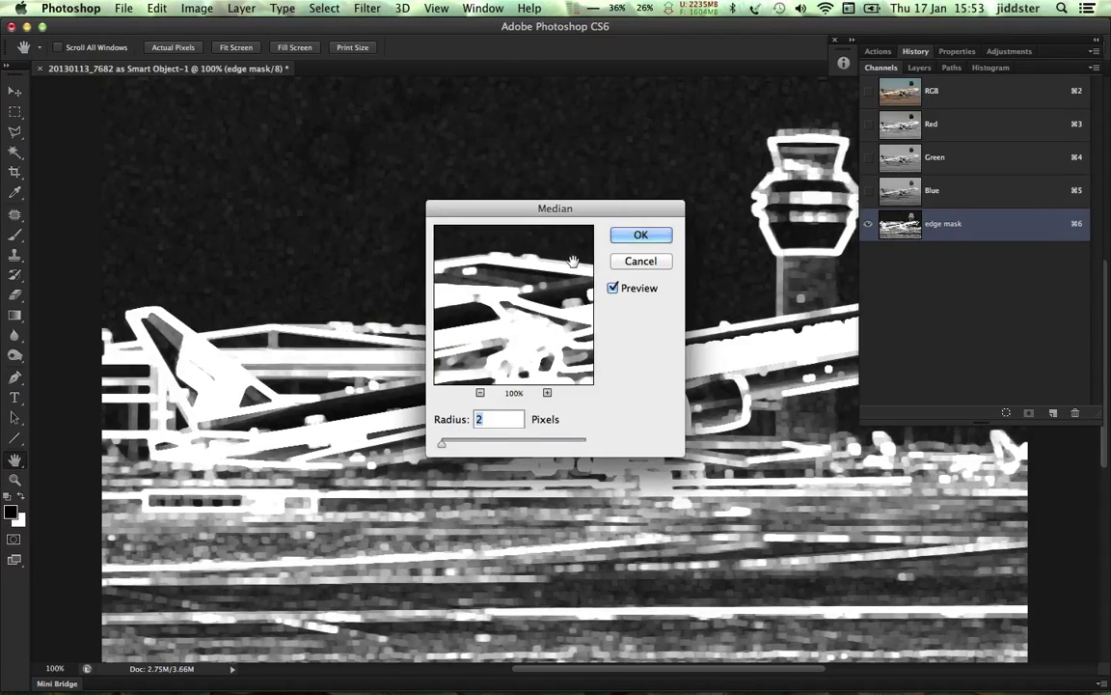
key("Down")
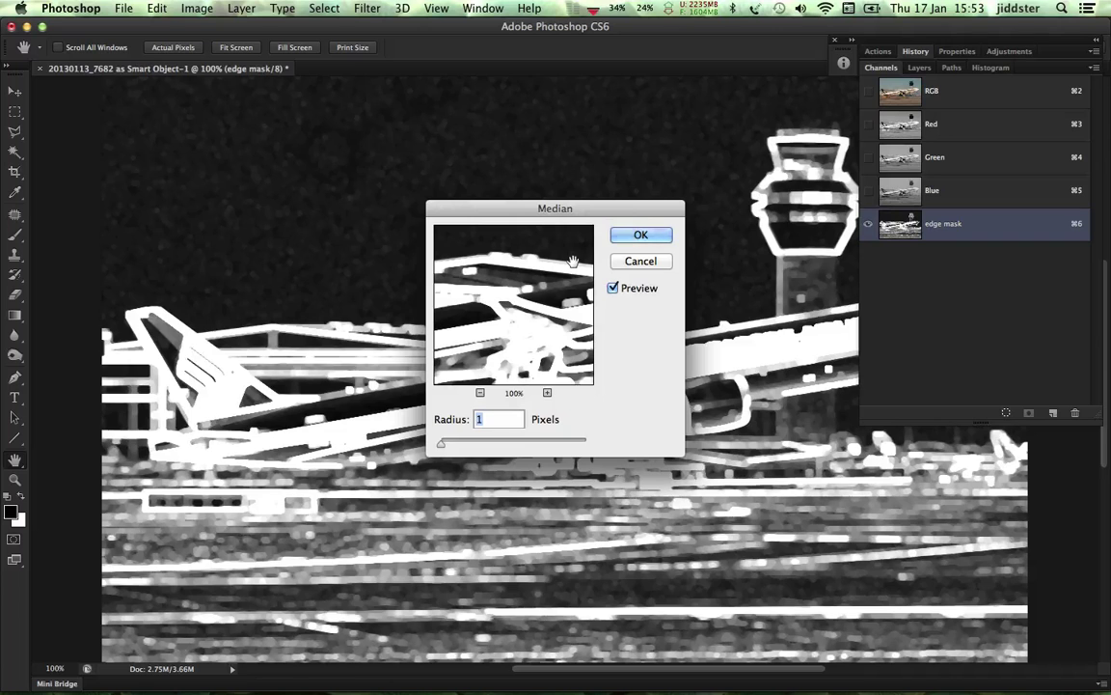
key("shift+Up")
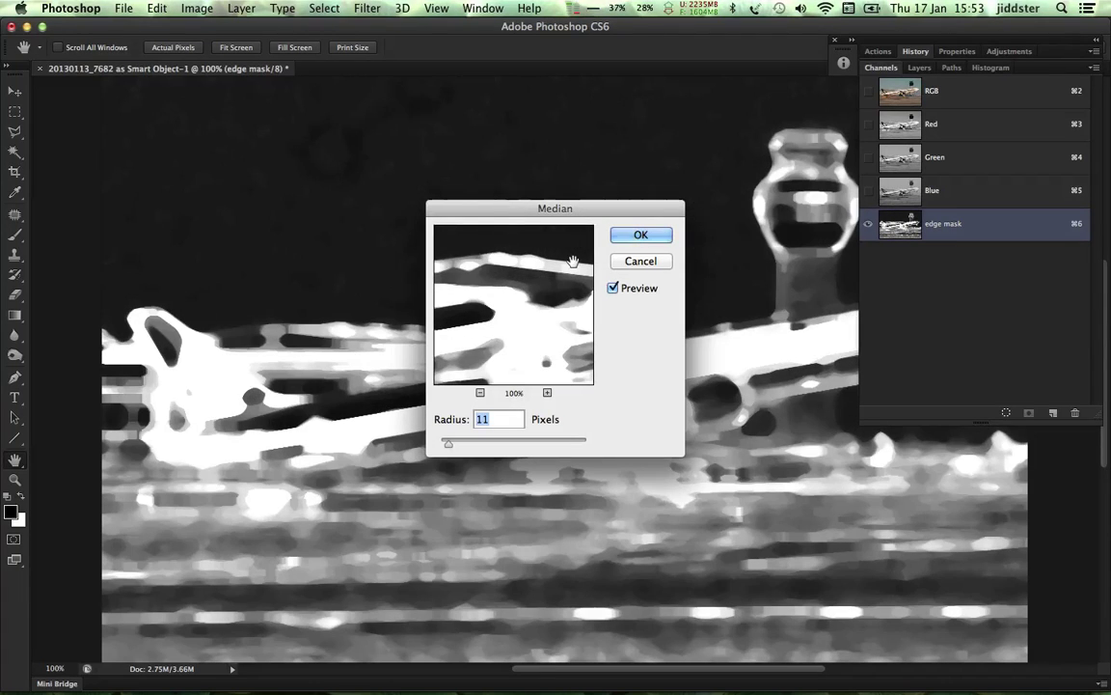
key("shift+Down")
key("Up")
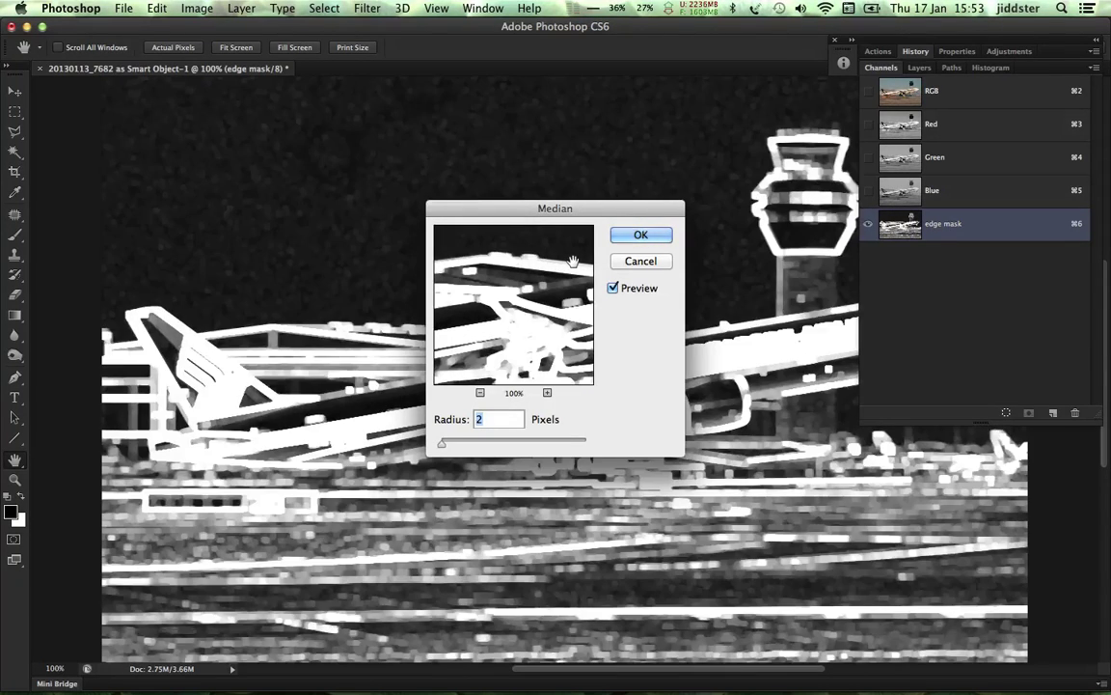
key("Return")
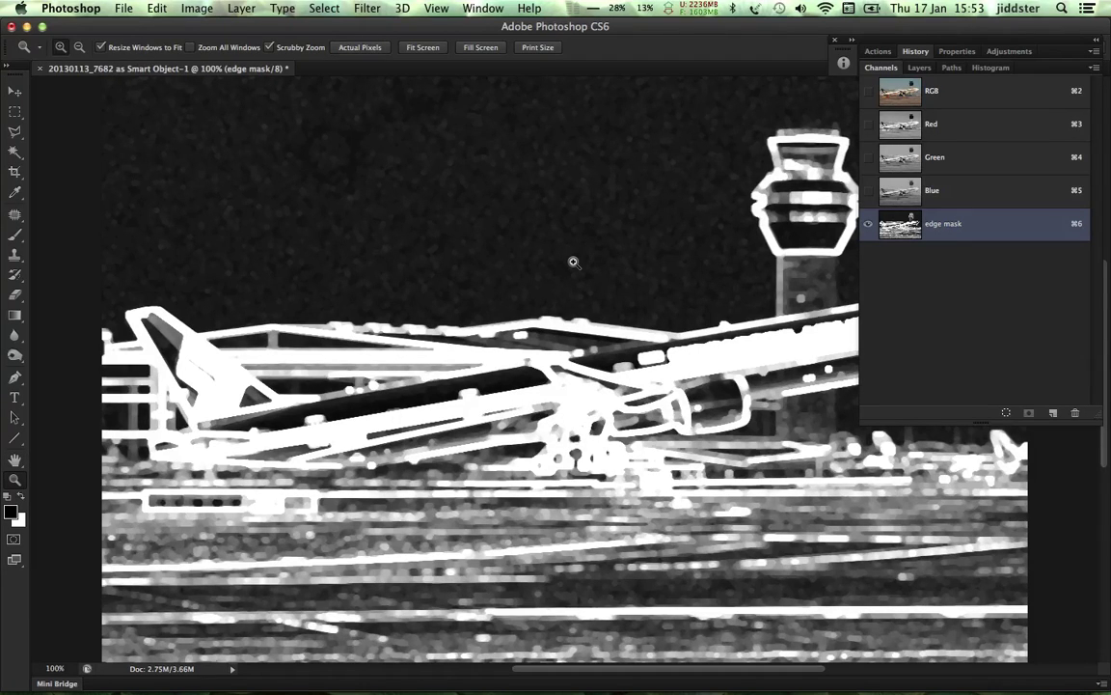
Soften the edge mask channel by applying a Gaussian Blur with a radius of 3.0 pixels
left_click(365, 8)
mouse_move(426, 187)
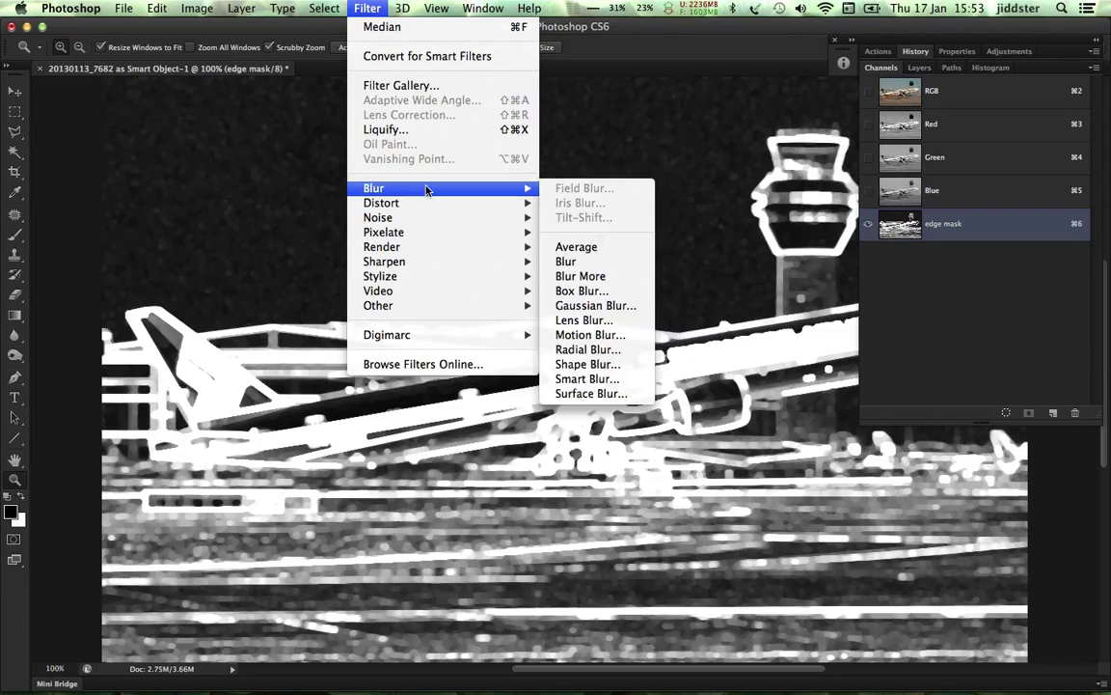
left_click(573, 307)
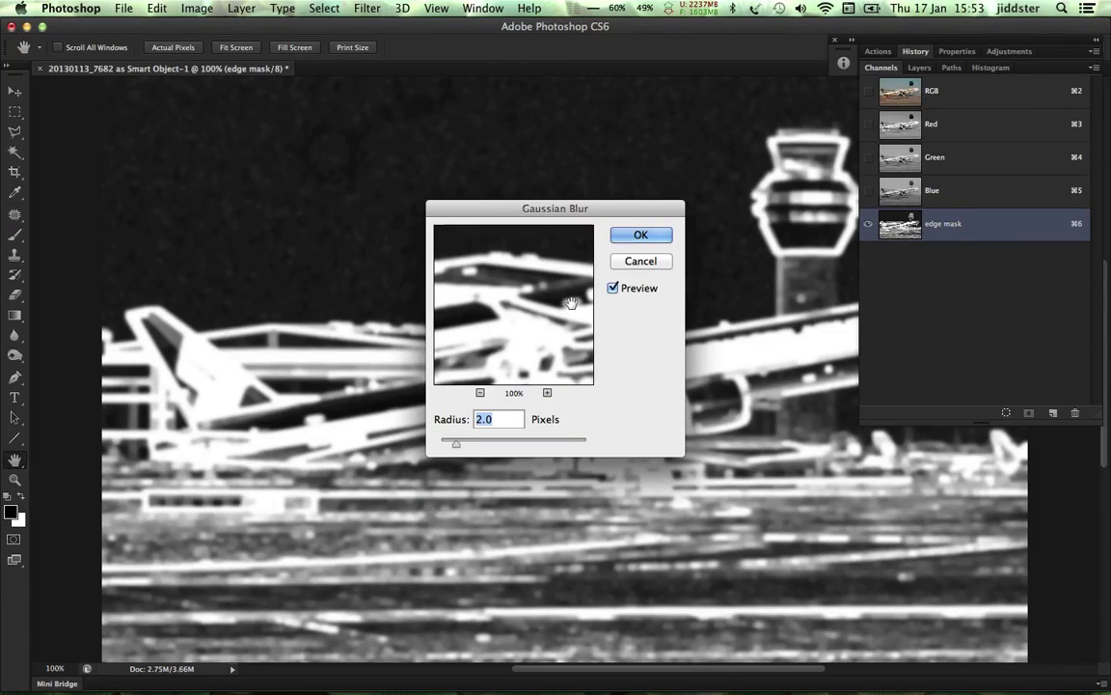
key("shift+Up")
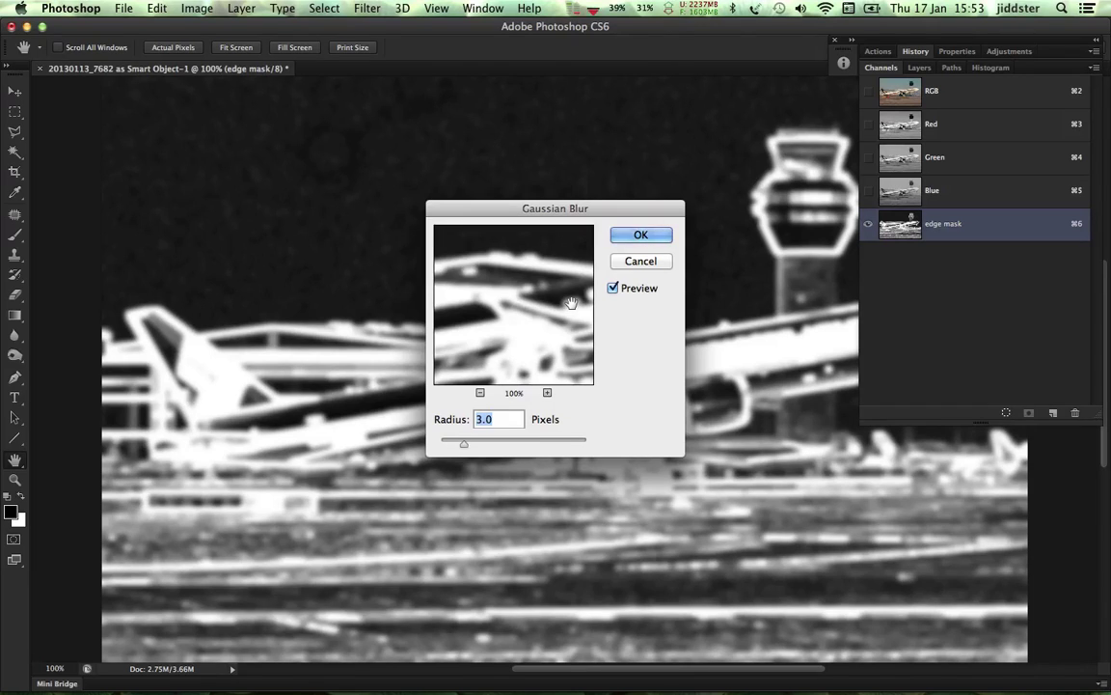
key("Return")
key("z")
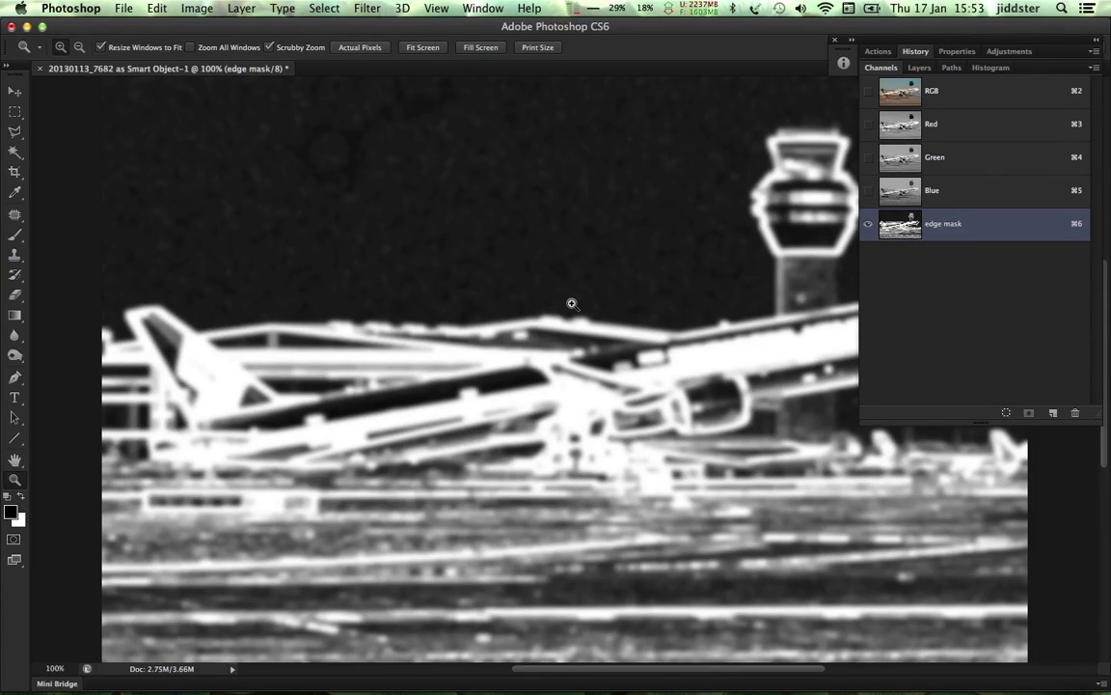
Return to the RGB composite, duplicate the Background layer and name the copy "sharpen"
left_click(970, 93)
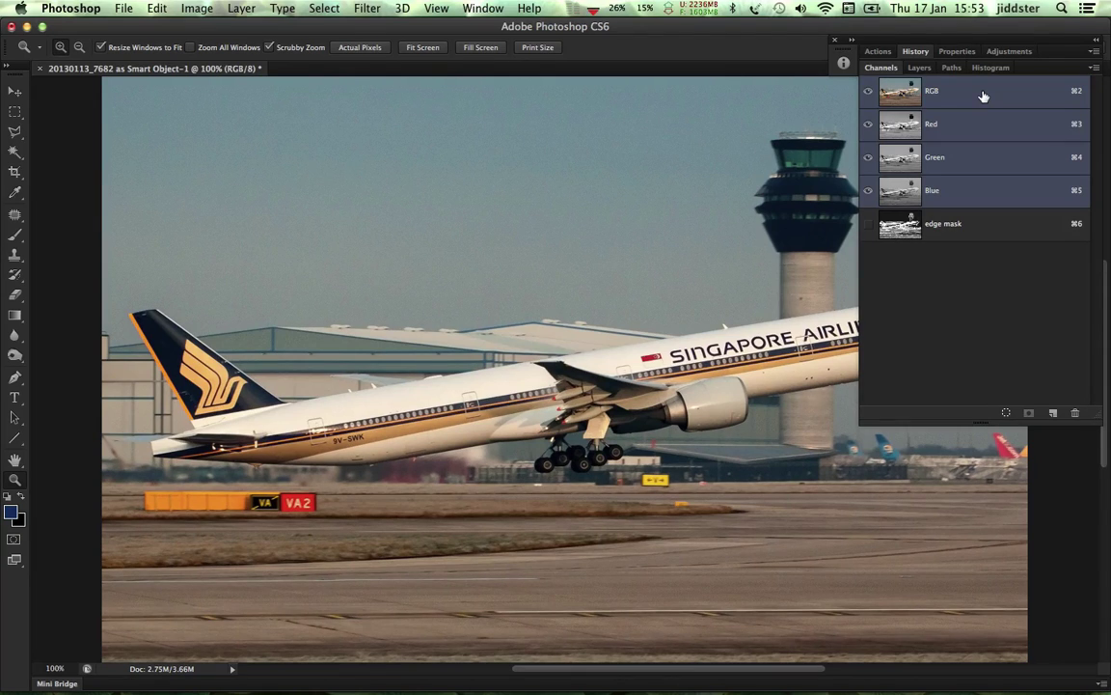
left_click(920, 69)
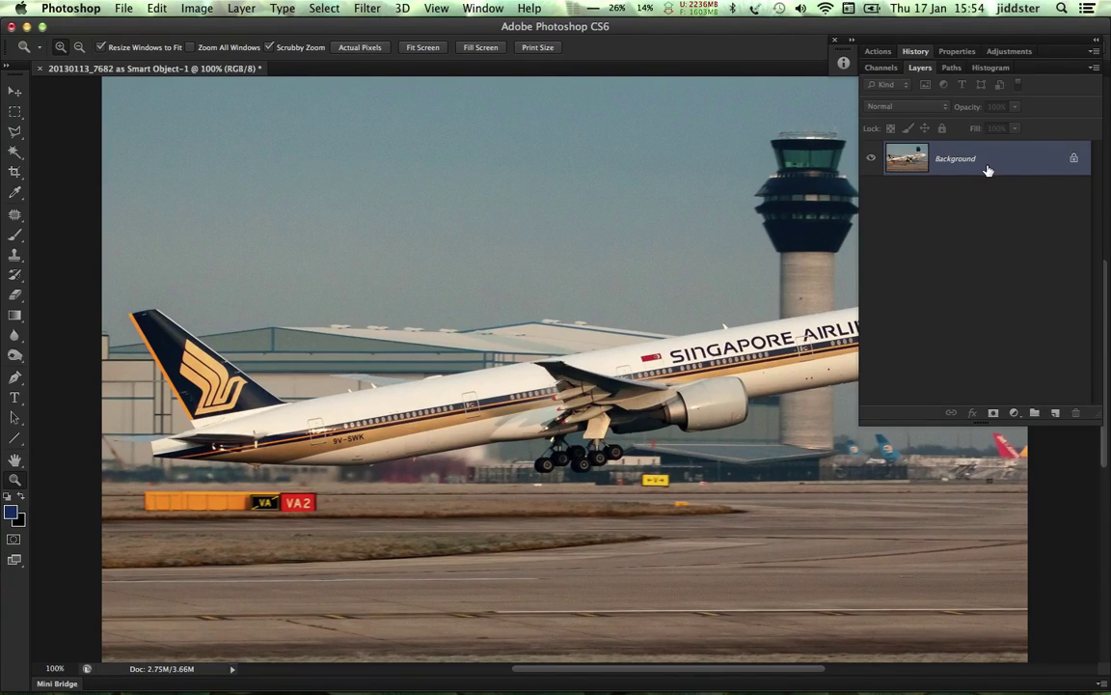
key("super+j")
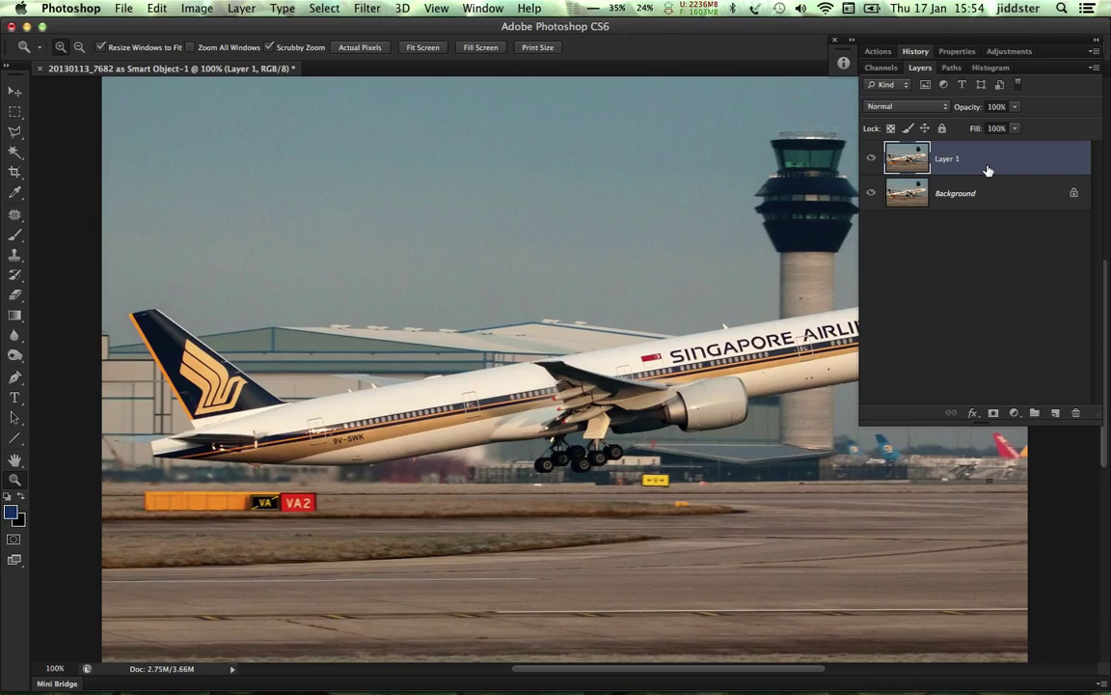
double_click(946, 158)
type("sharpen")
key("Return")
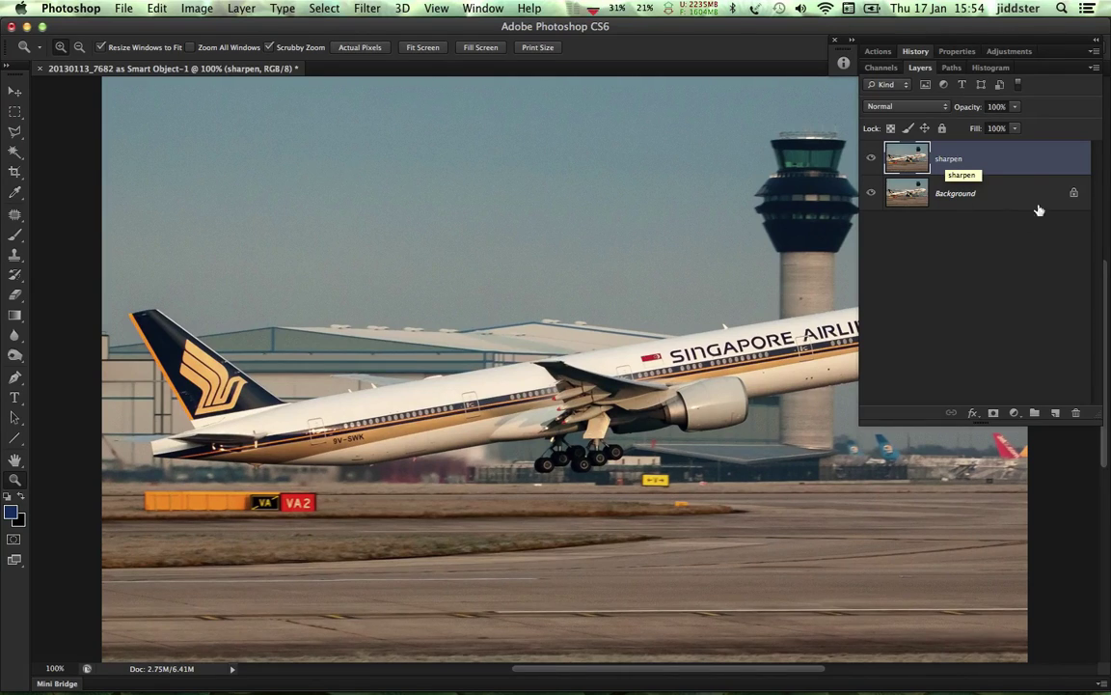
Load the edge mask channel as a selection and make the sharpen layer active
left_click(882, 68)
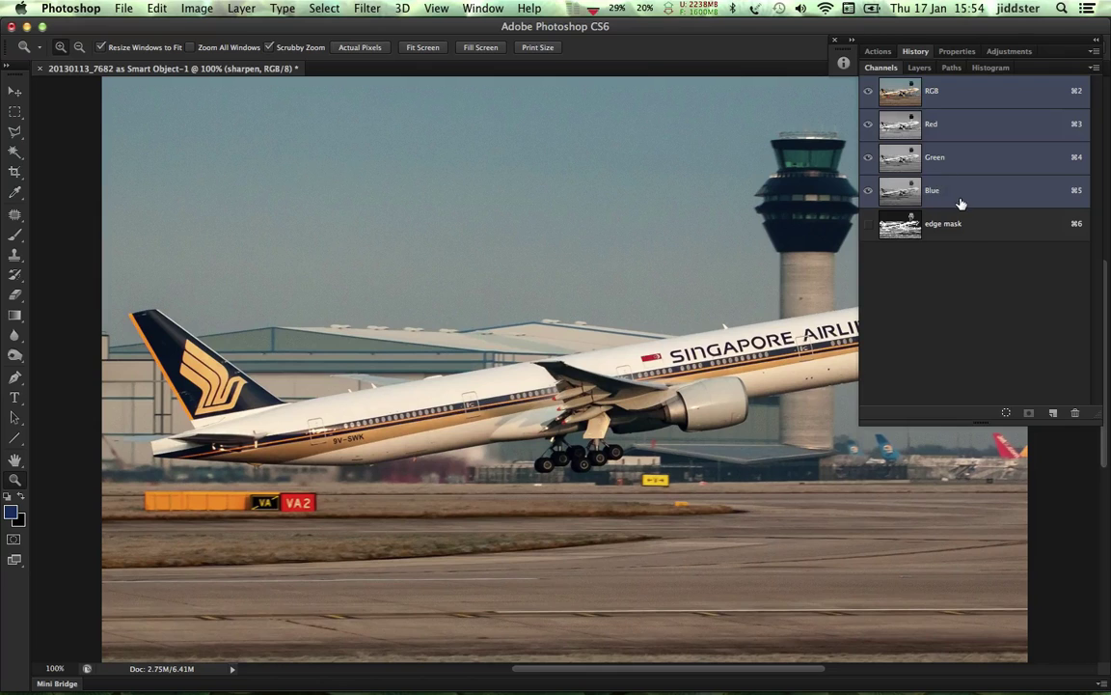
left_click(971, 226)
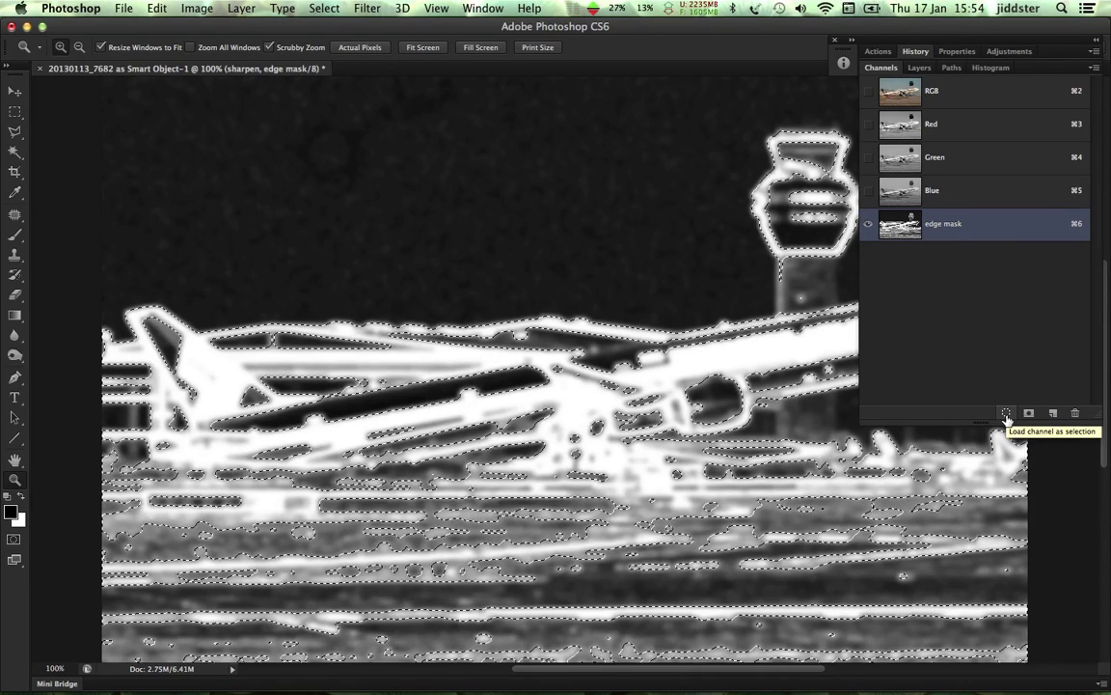
left_click(1007, 413)
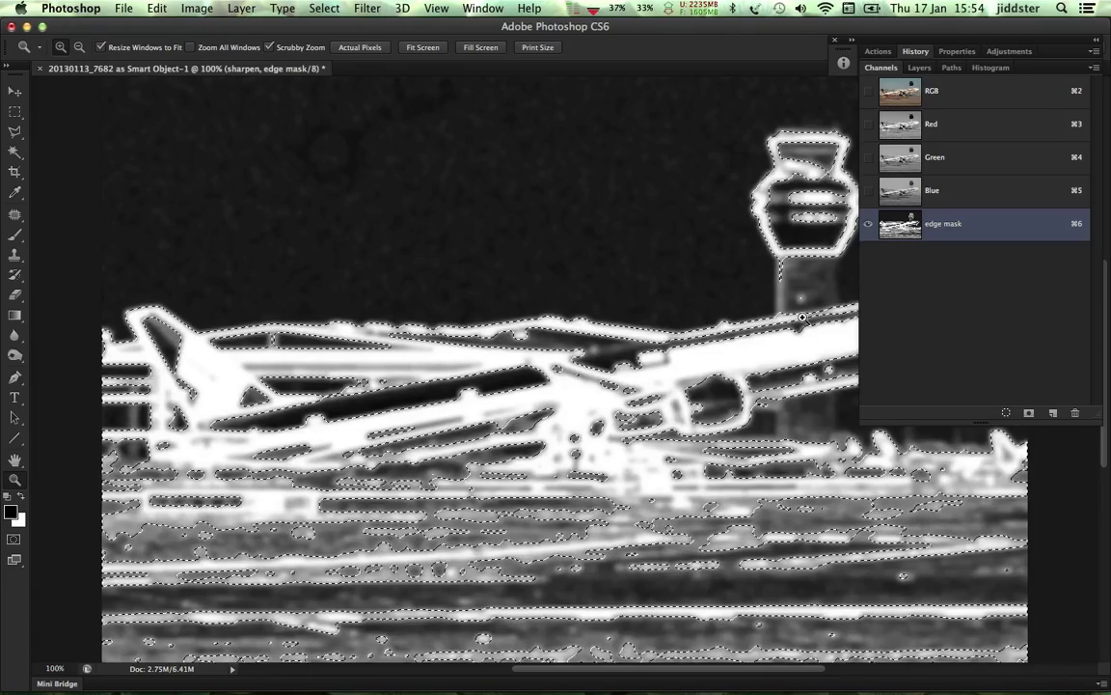
left_click(921, 68)
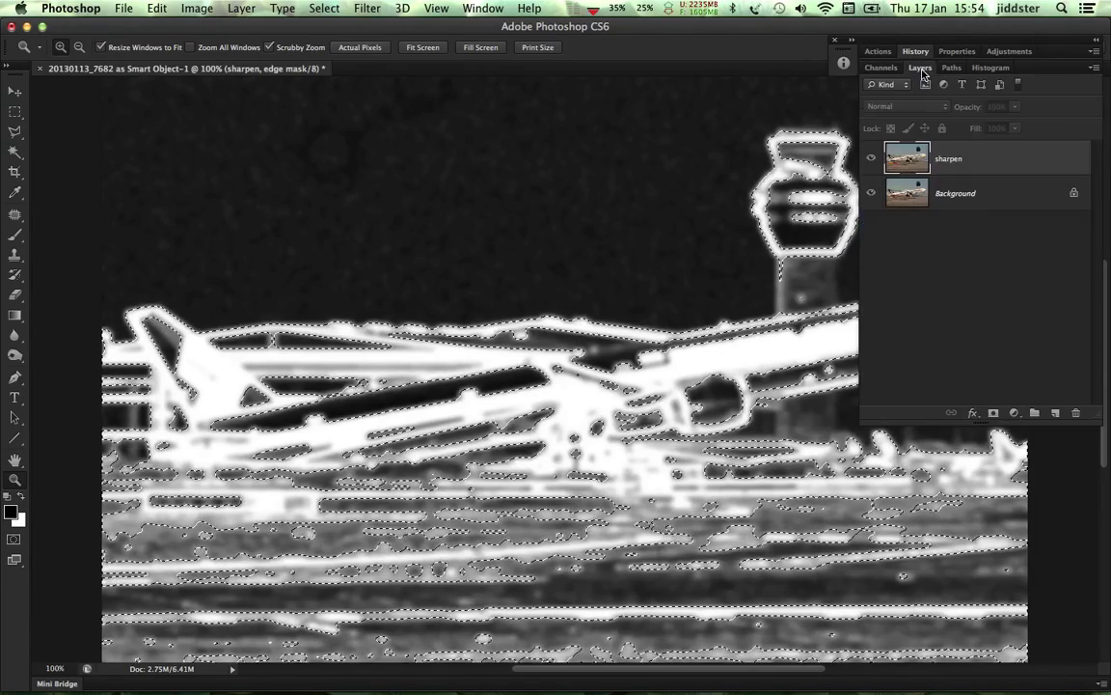
left_click(985, 160)
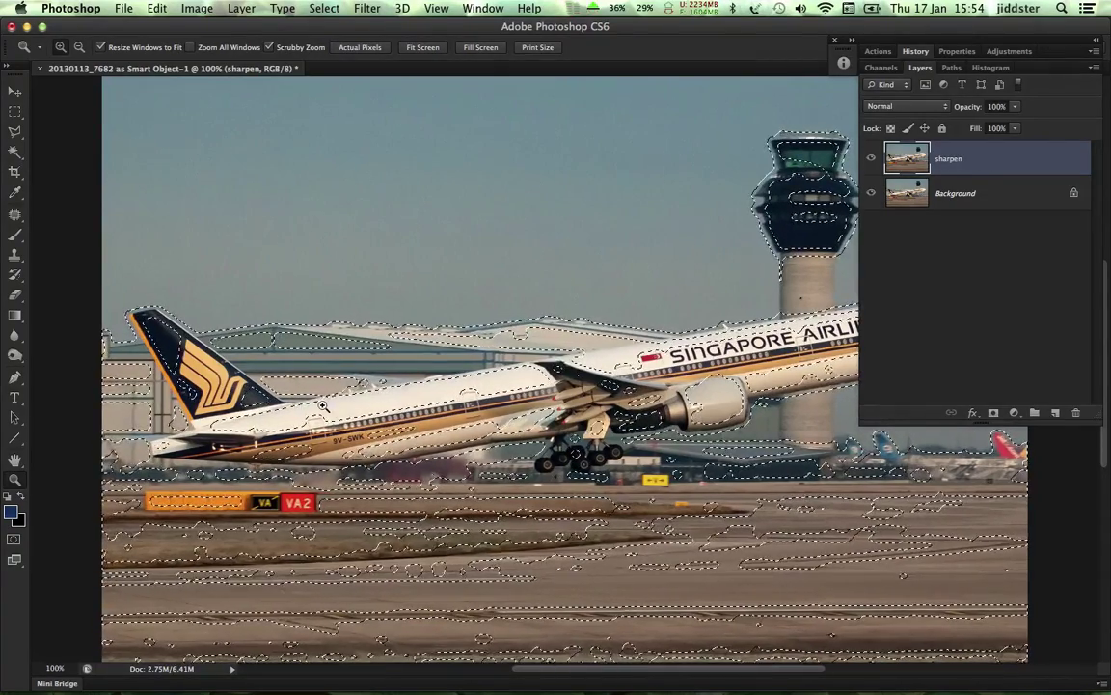
Sharpen the selected edges on the sharpen layer using Unsharp Mask with amount 250%, radius 0.2 pixels and threshold 1, and clear the selection
left_click(367, 10)
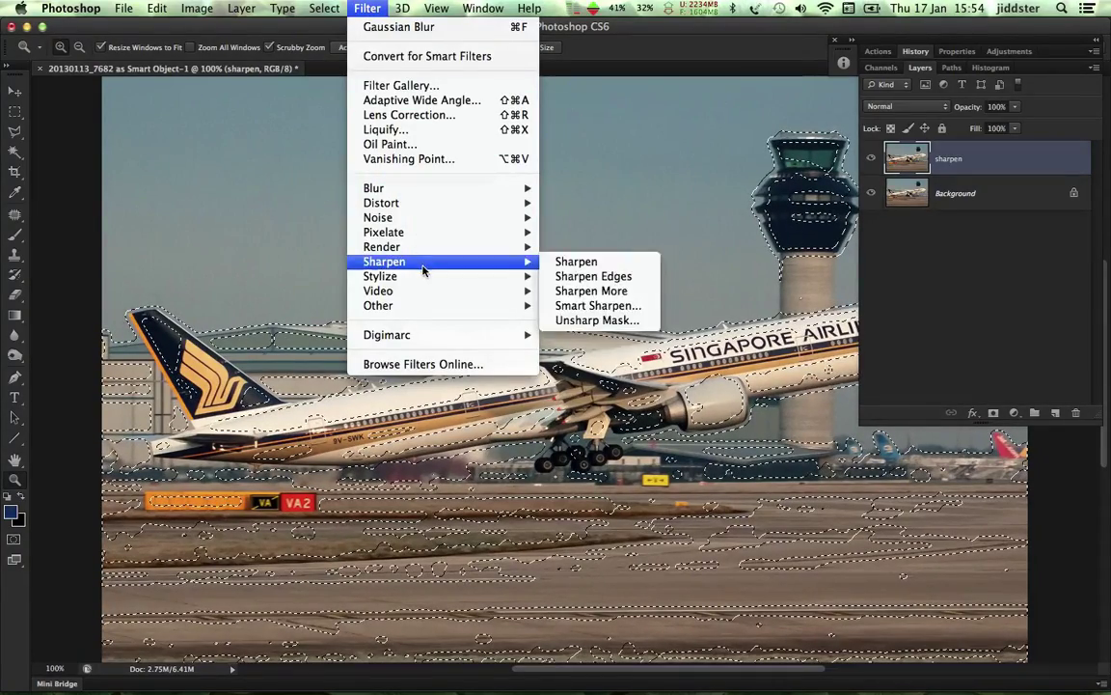
mouse_move(448, 259)
left_click(589, 321)
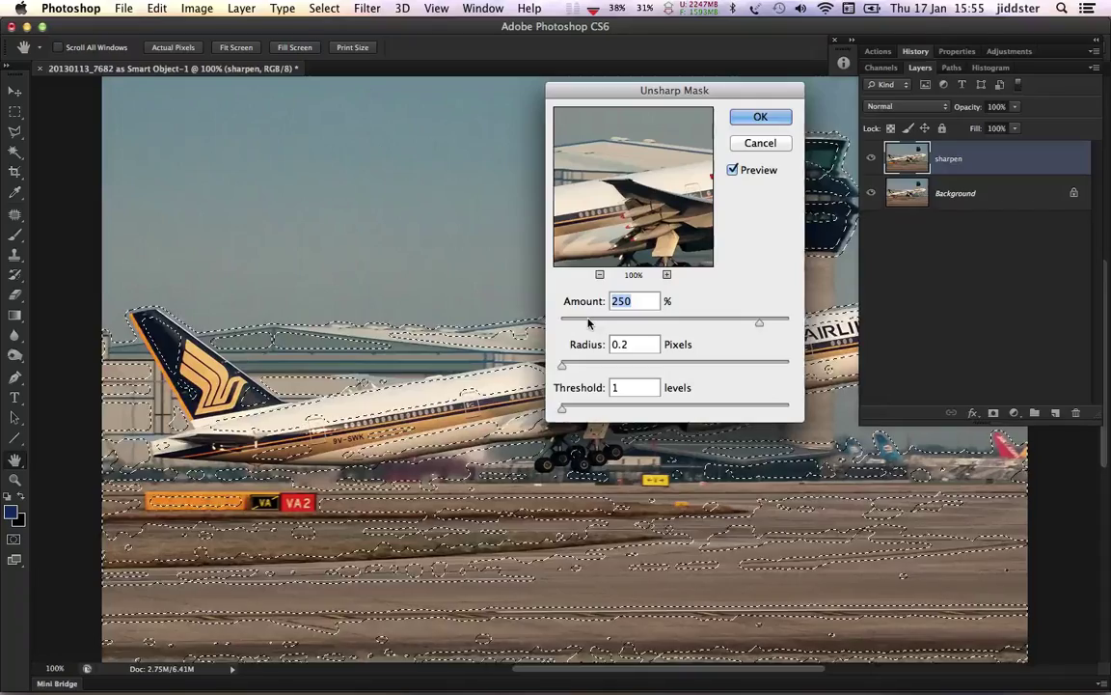
key("Return")
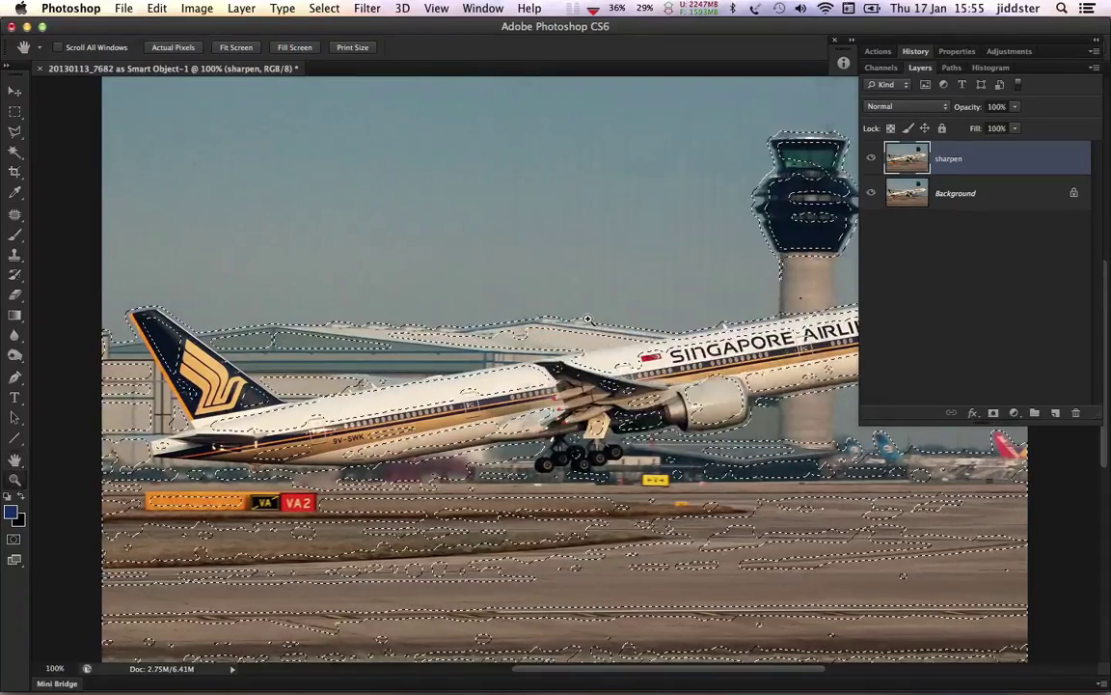
key("z")
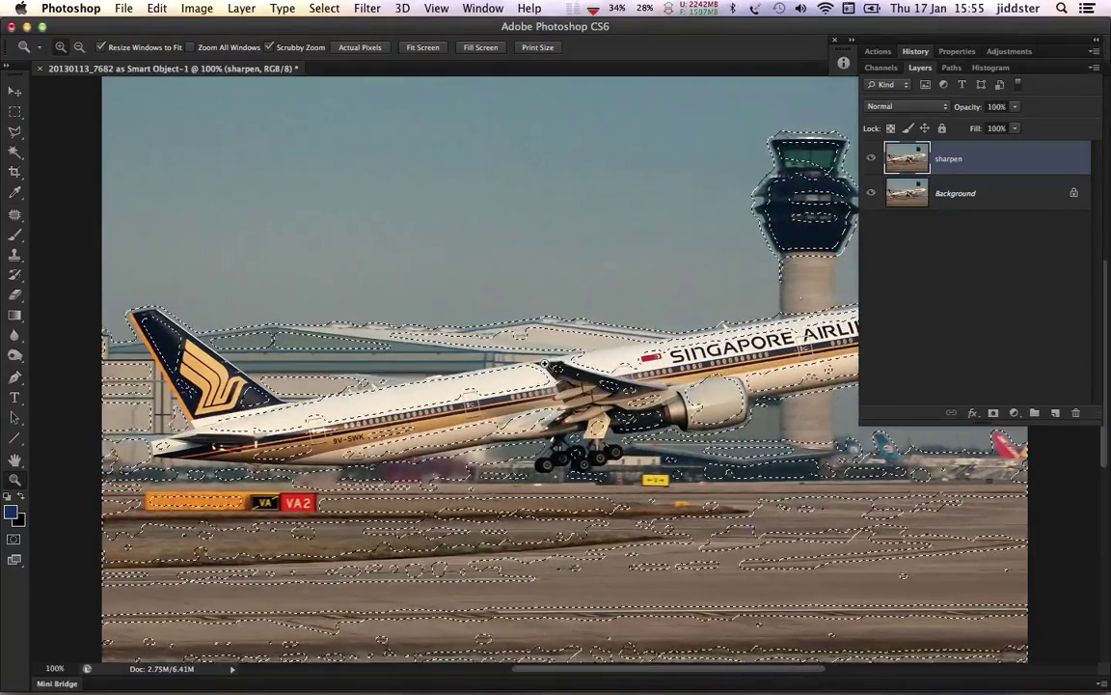
key("super+d")
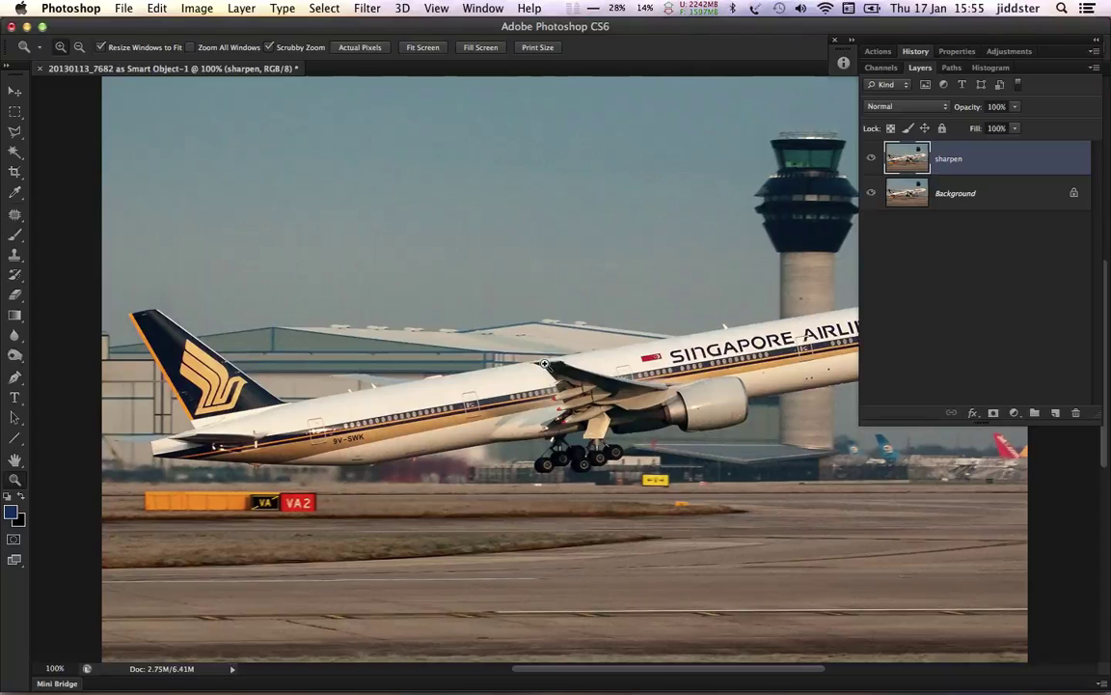
key("Tab")
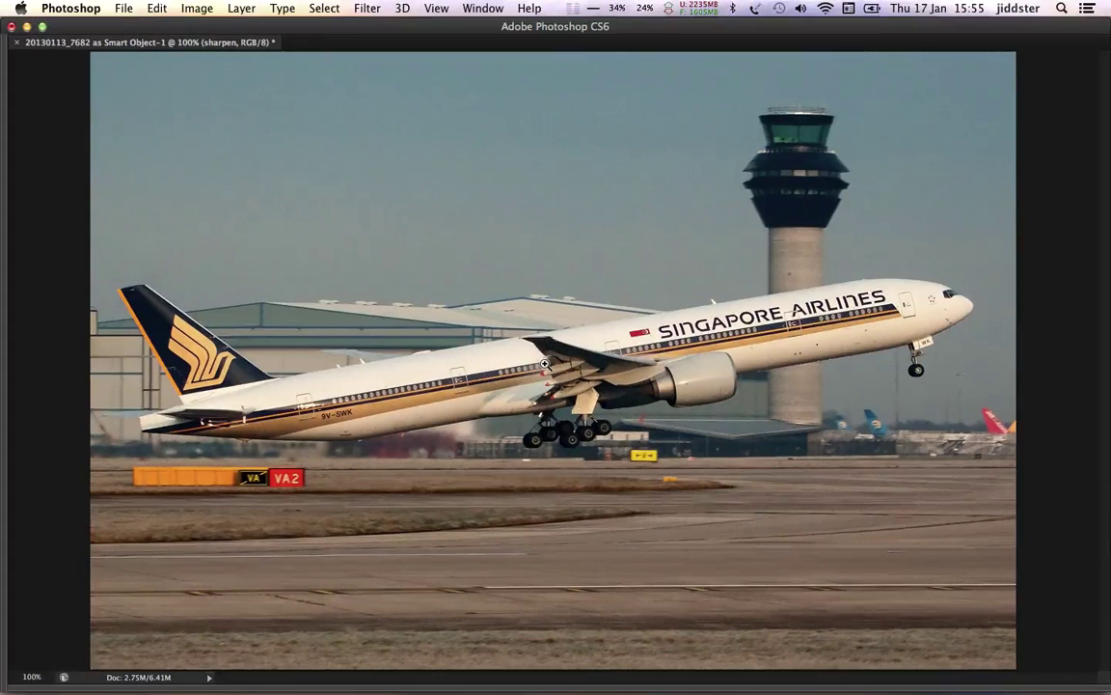
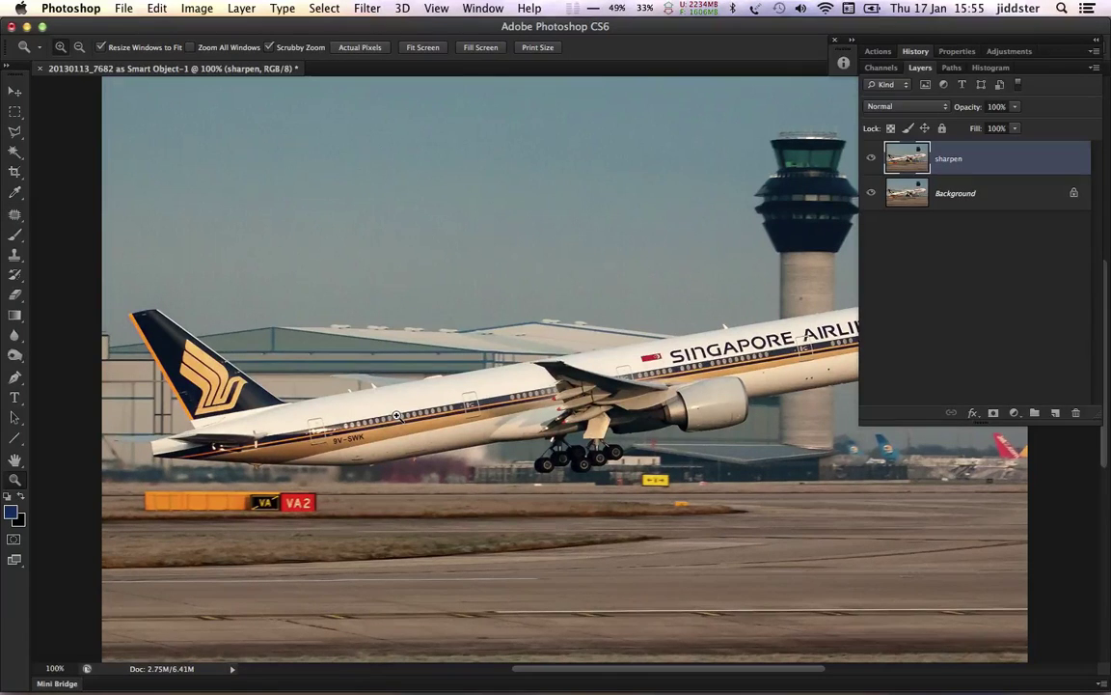
Erase over-sharpened areas of the sharpen layer using the Eraser at size 50 and 60% opacity
left_click(15, 298)
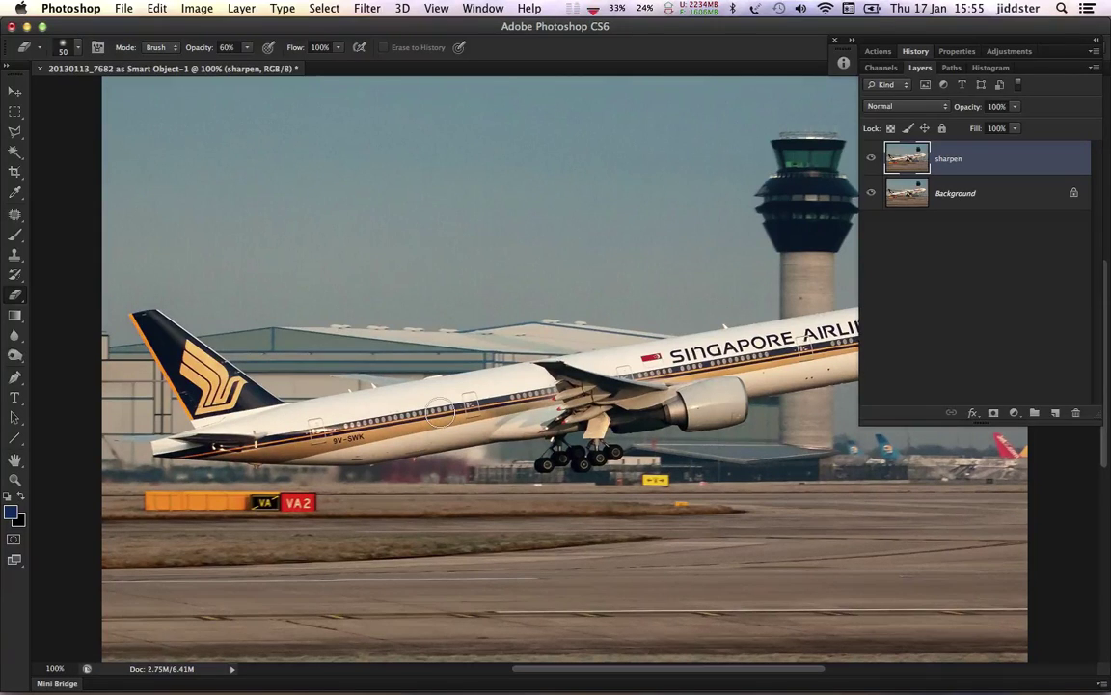
key("Tab")
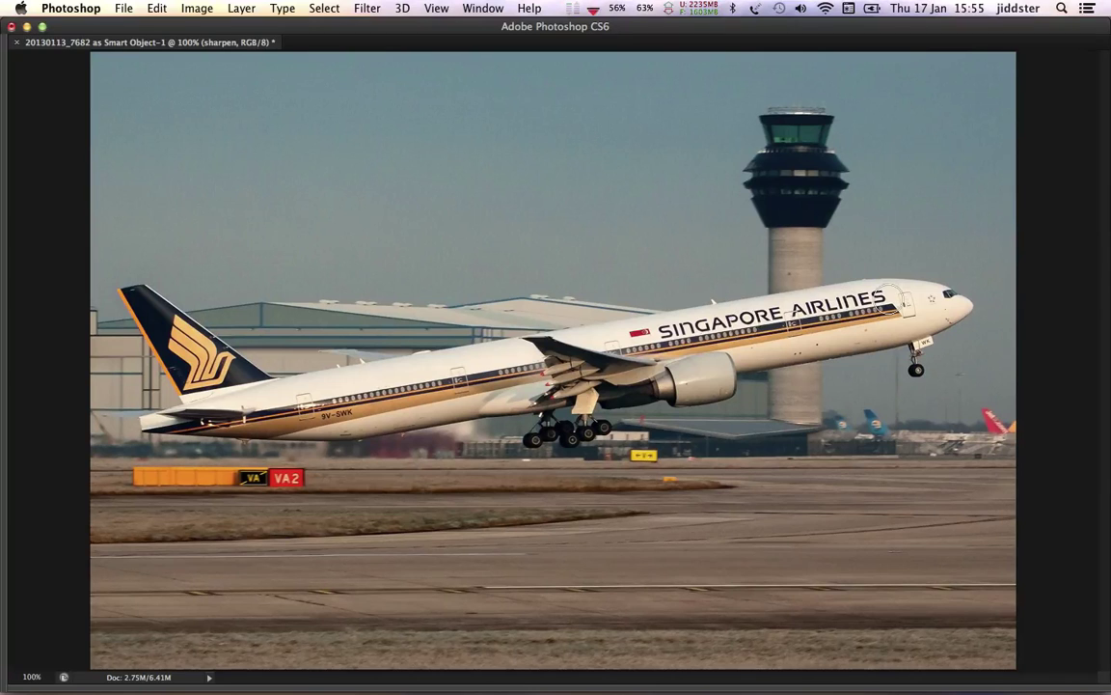
key("Tab")
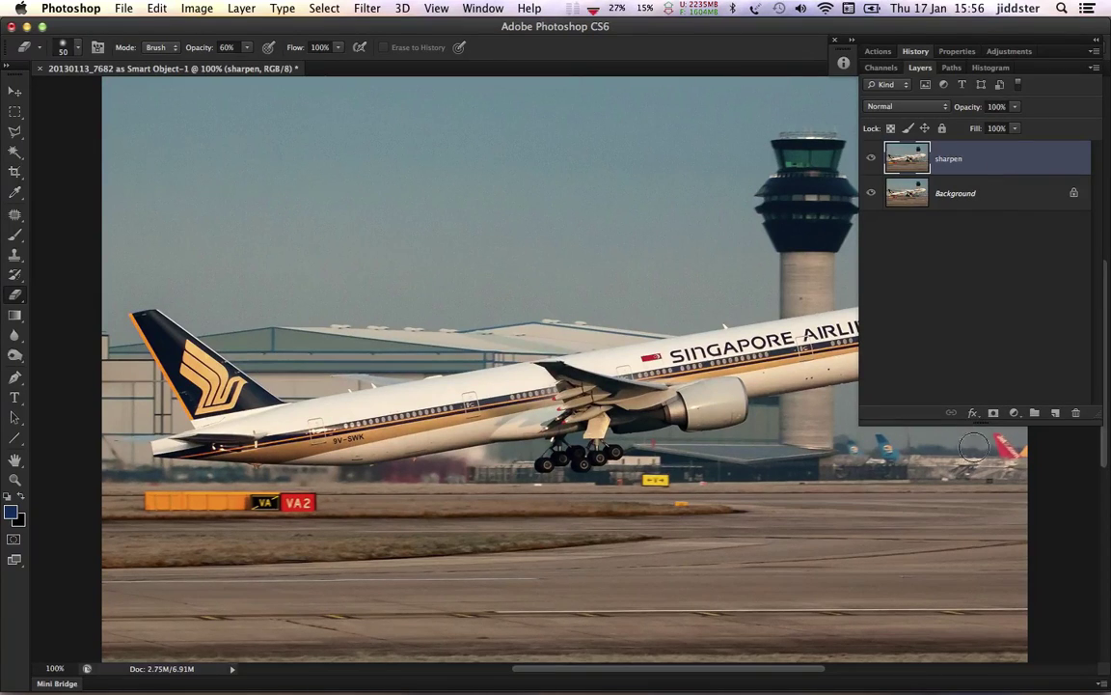
Add a white layer mask to the sharpen layer and reset the colours to black foreground and white background
double_click(994, 190)
key("Escape")
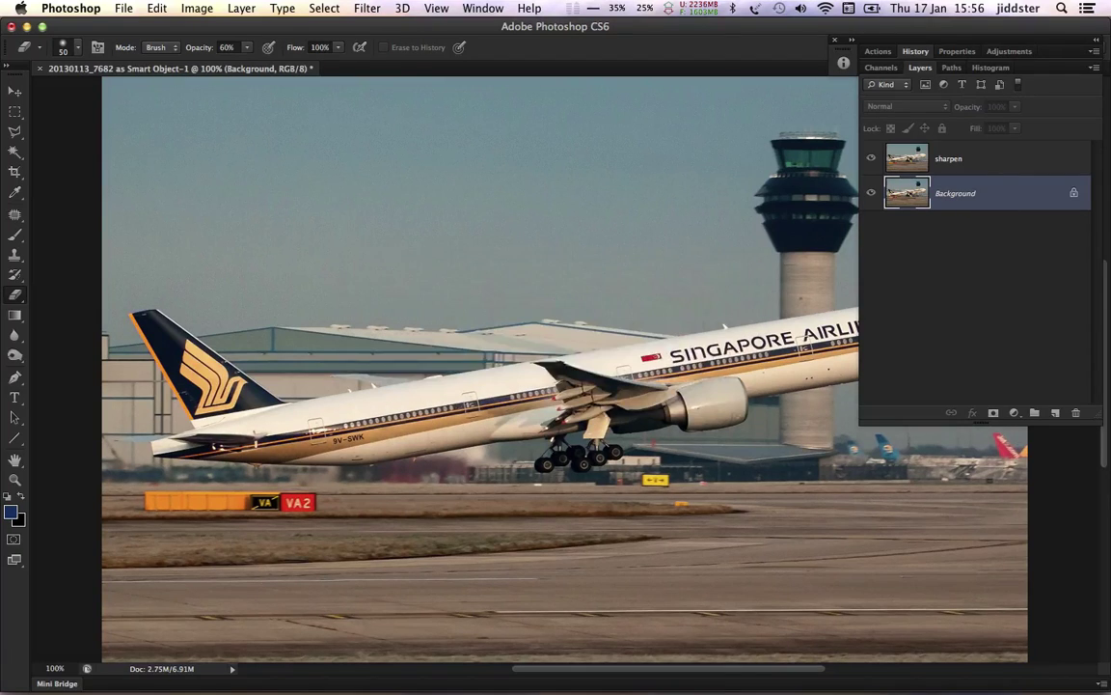
left_click(975, 171)
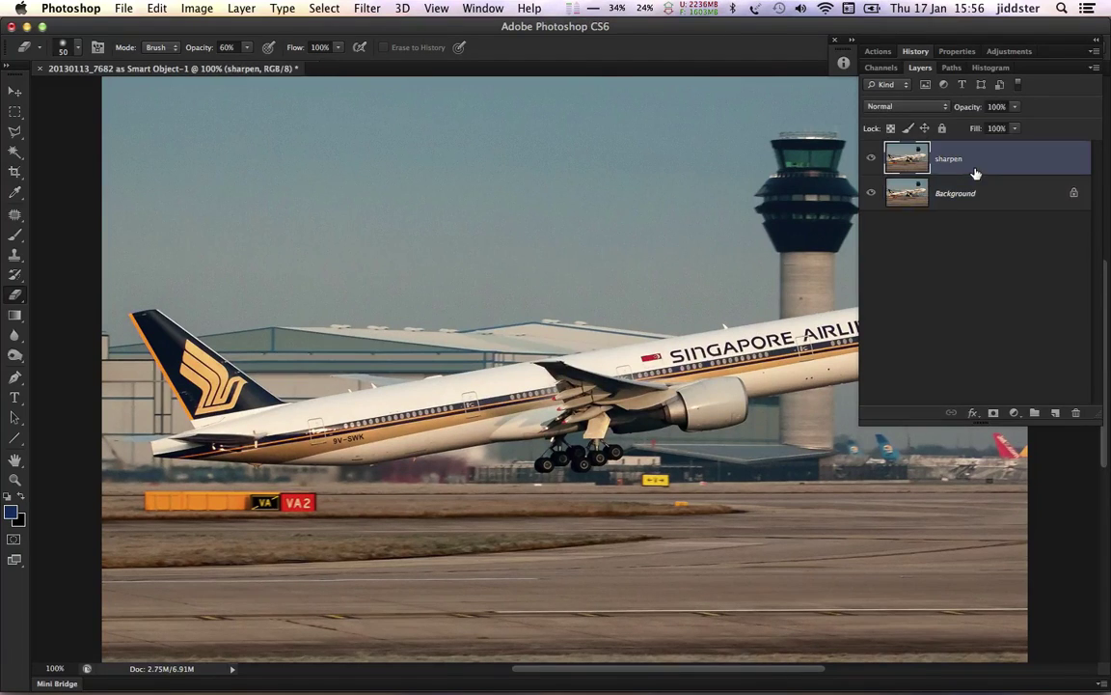
left_click(993, 414)
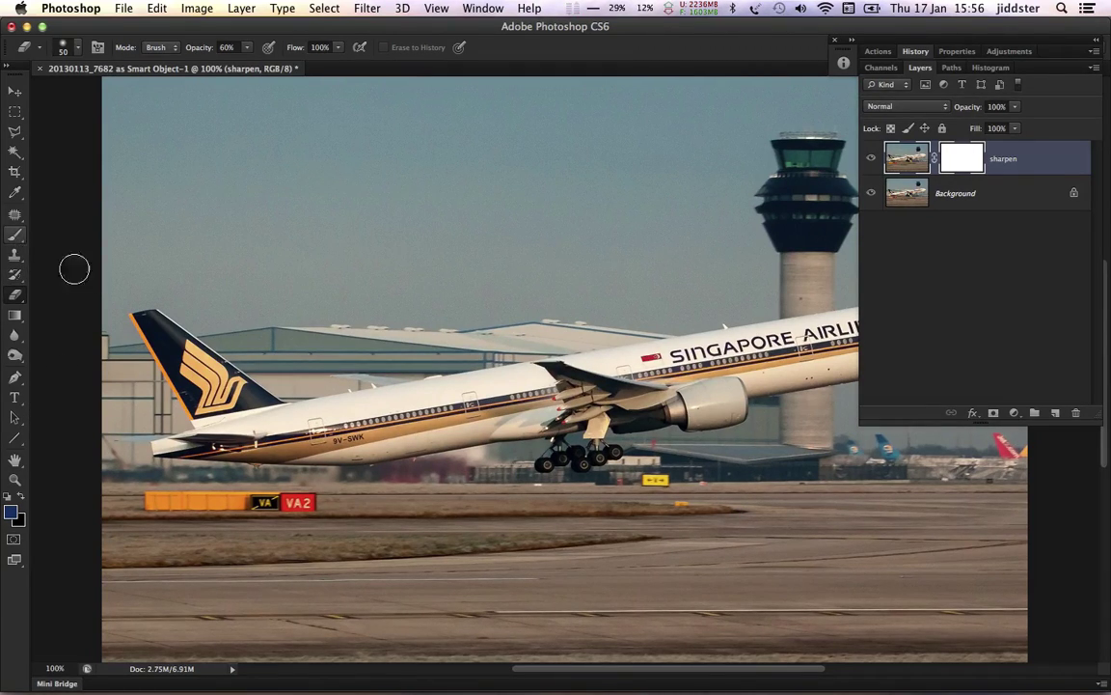
left_click(7, 497)
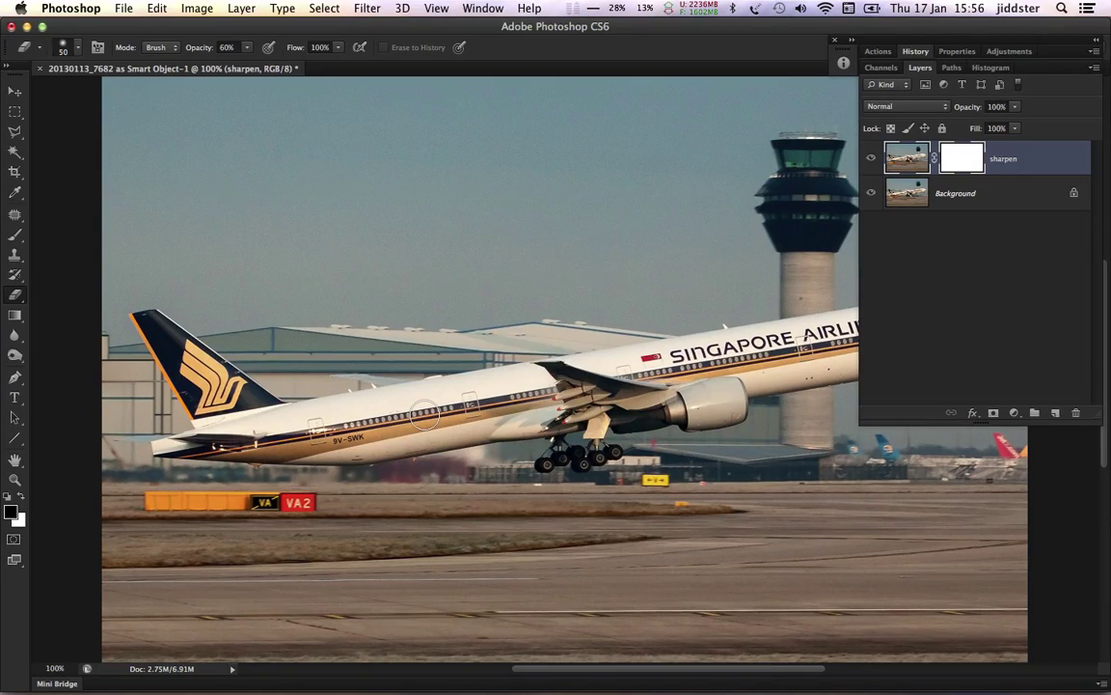
key("Tab")
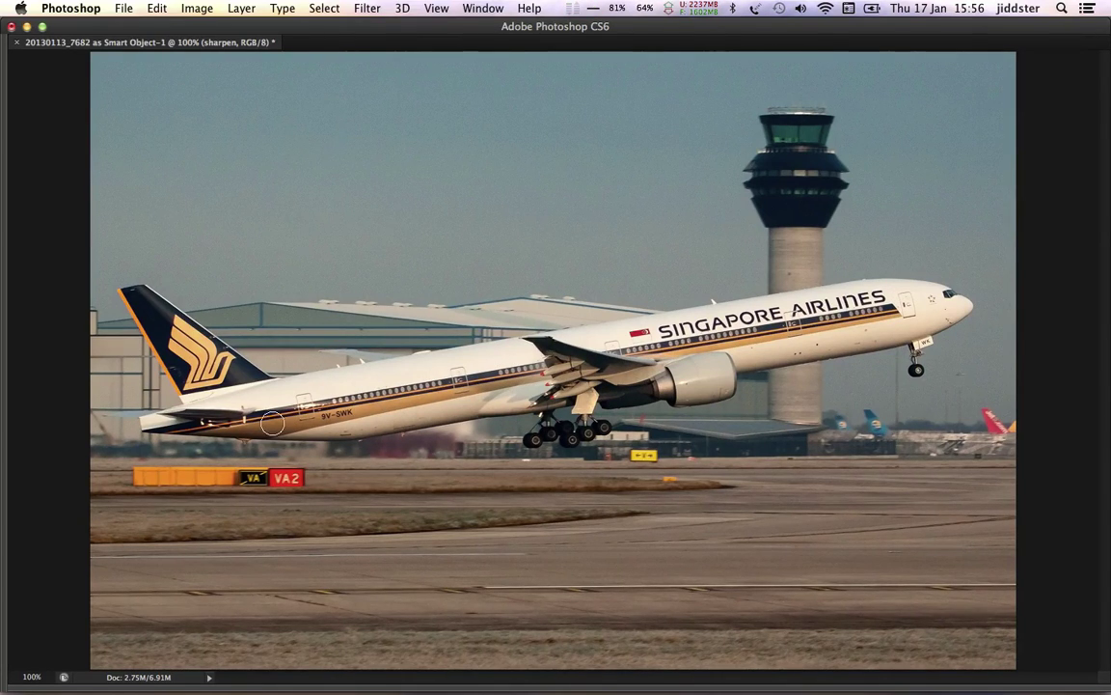
key("Tab")
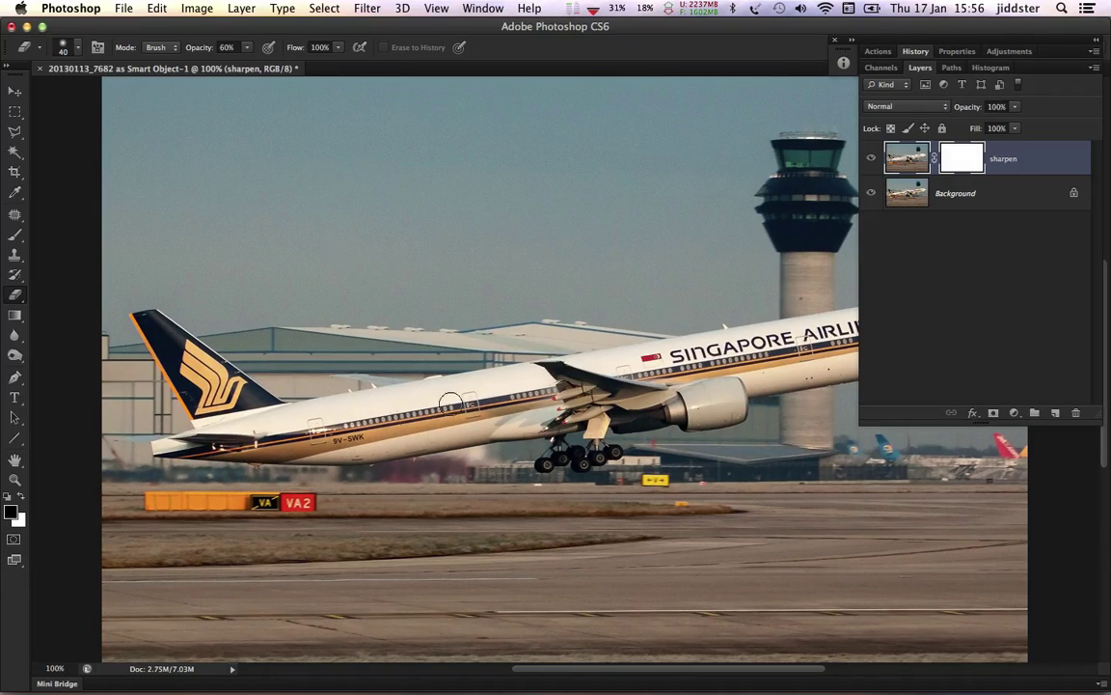
left_click(980, 159)
key("Tab")
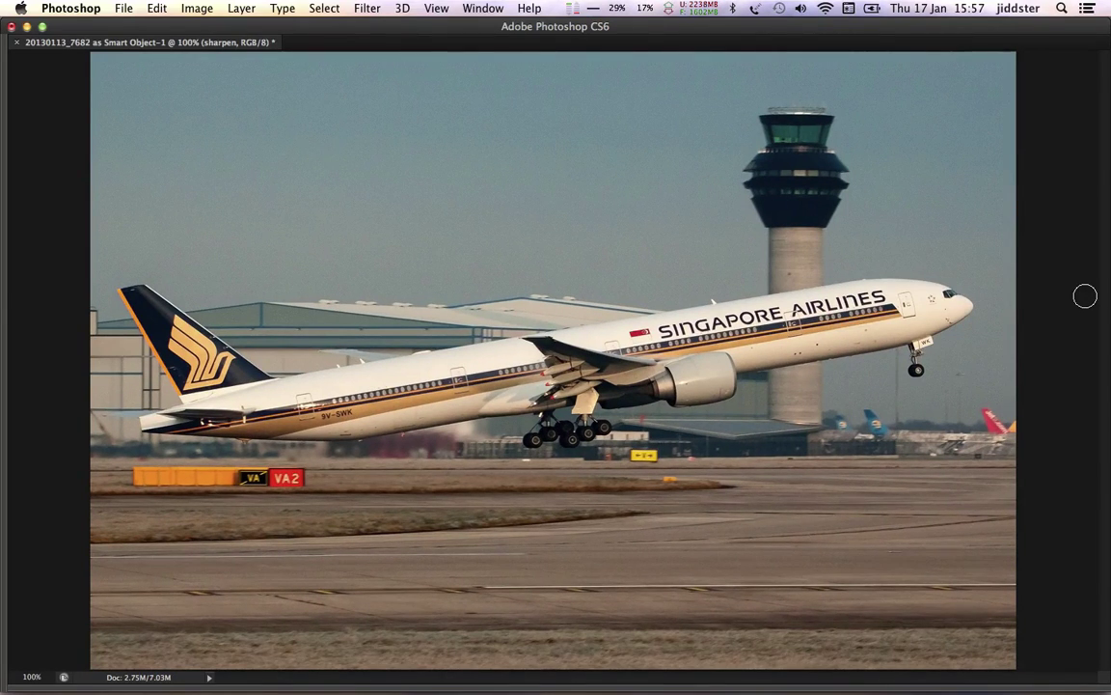
key("Tab")
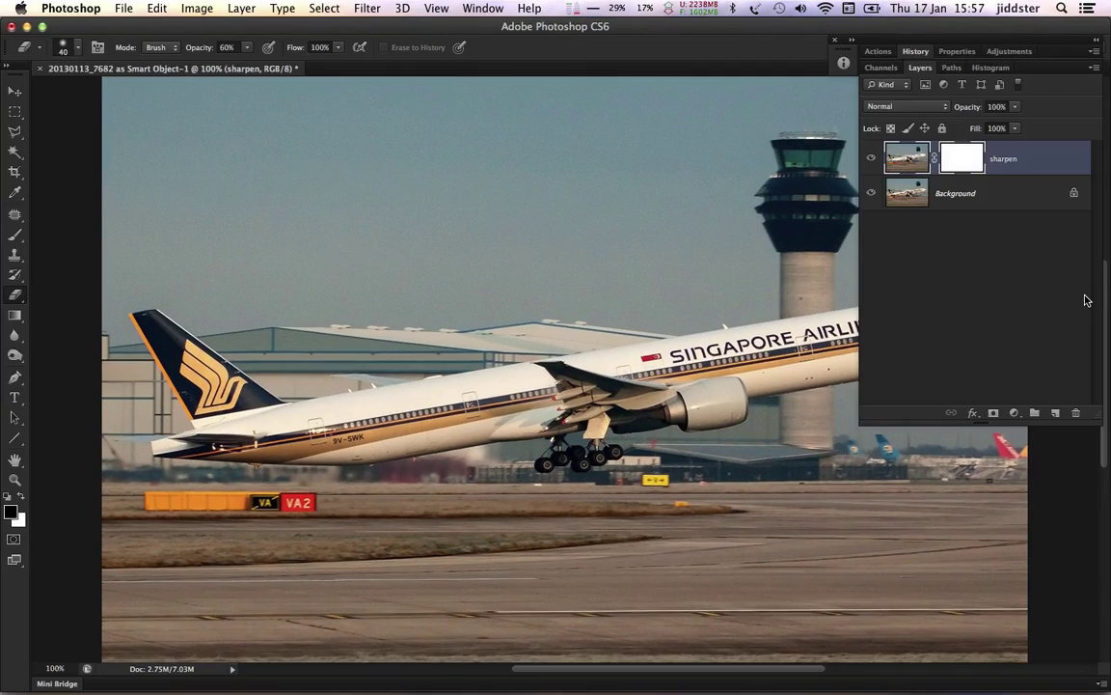
Show the recorded actions and switch their display to Button Mode
left_click(878, 52)
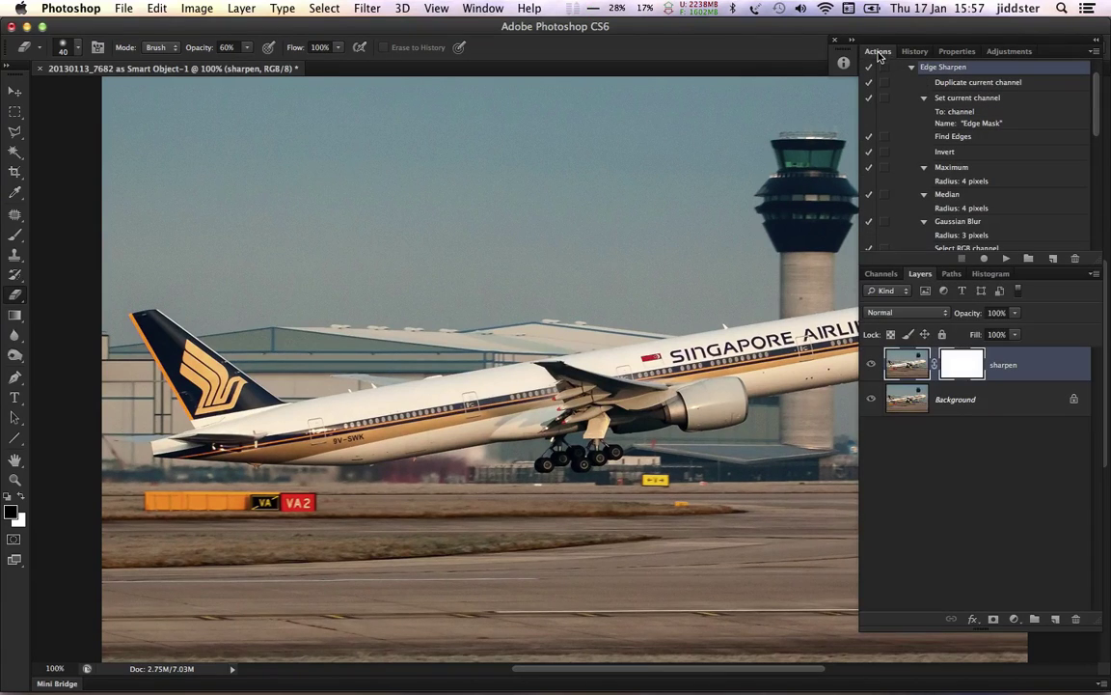
left_click(1094, 52)
left_click(1060, 60)
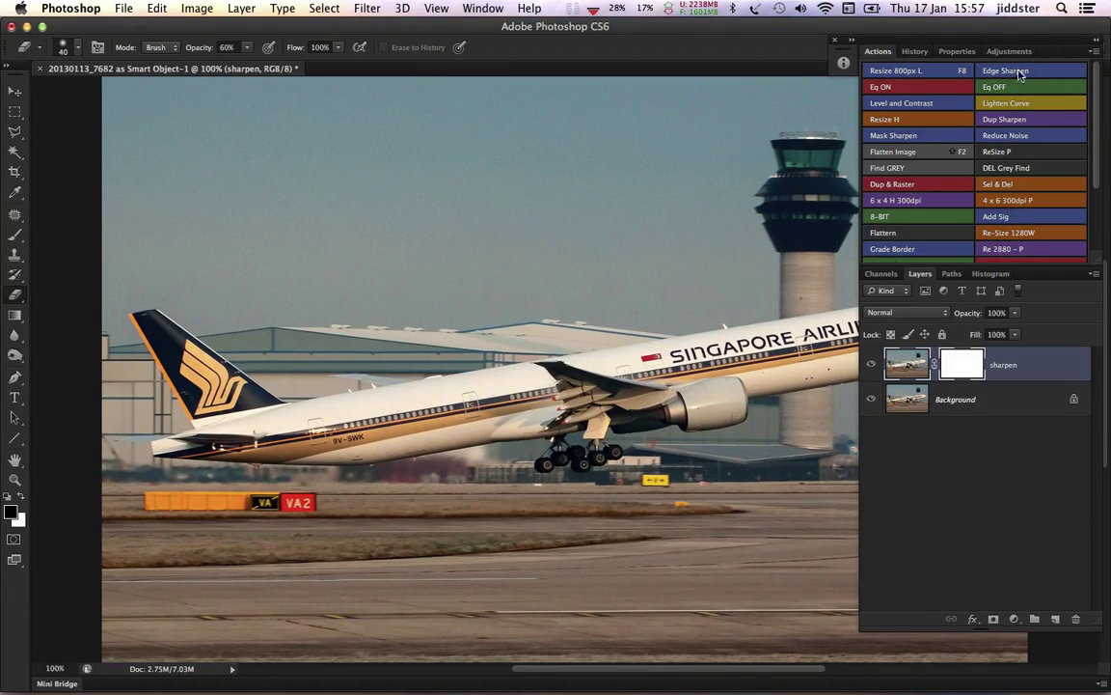
Delete the masked sharpen layer and the edge mask channel
right_click(1016, 364)
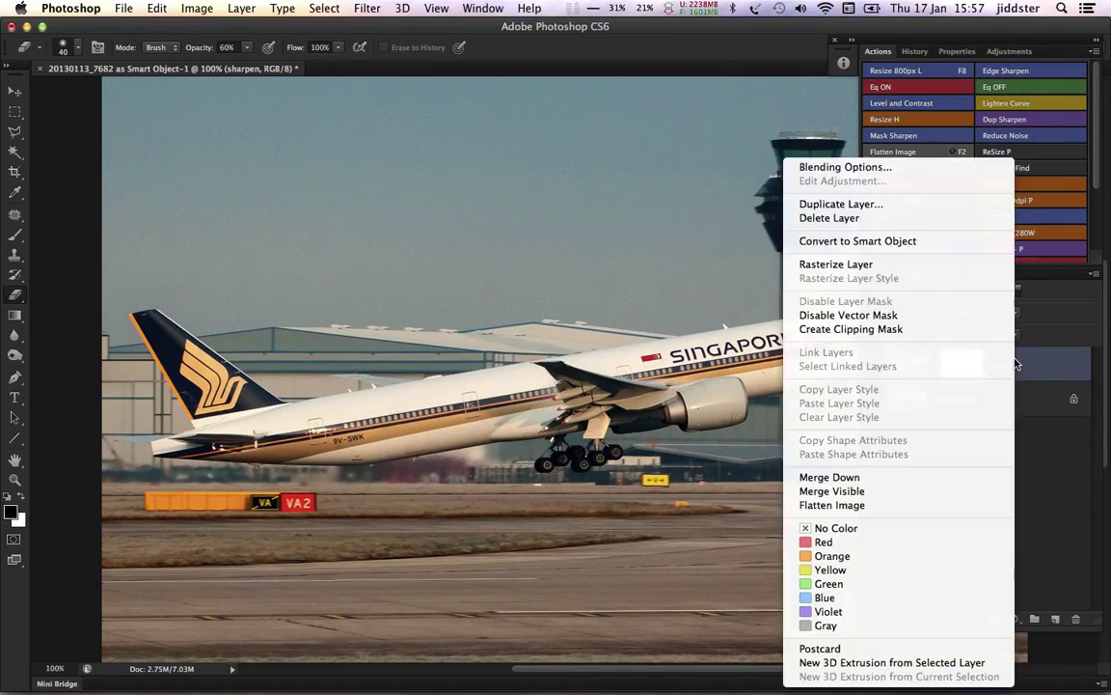
left_click(841, 220)
left_click(880, 275)
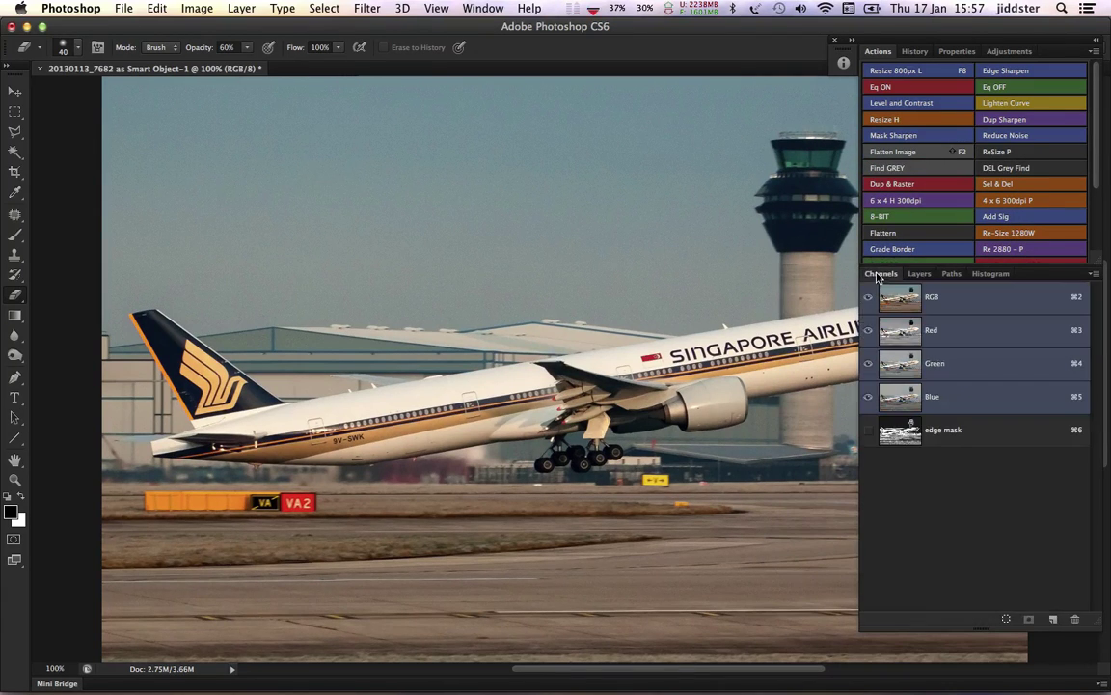
left_click(971, 432)
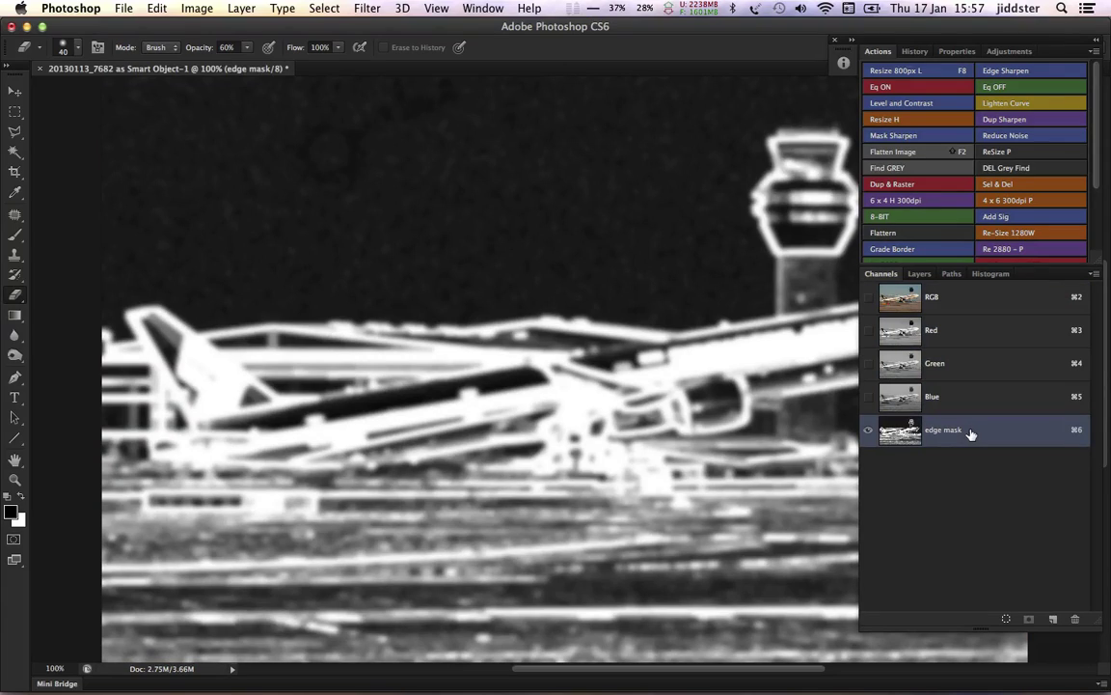
right_click(971, 434)
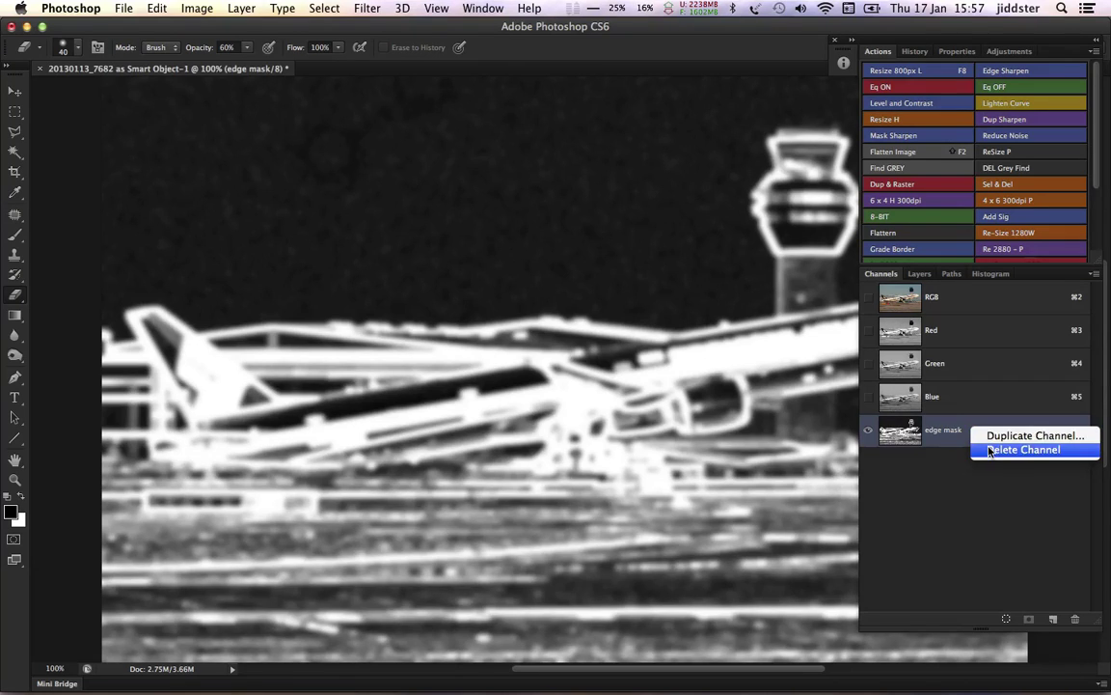
left_click(990, 452)
left_click(919, 275)
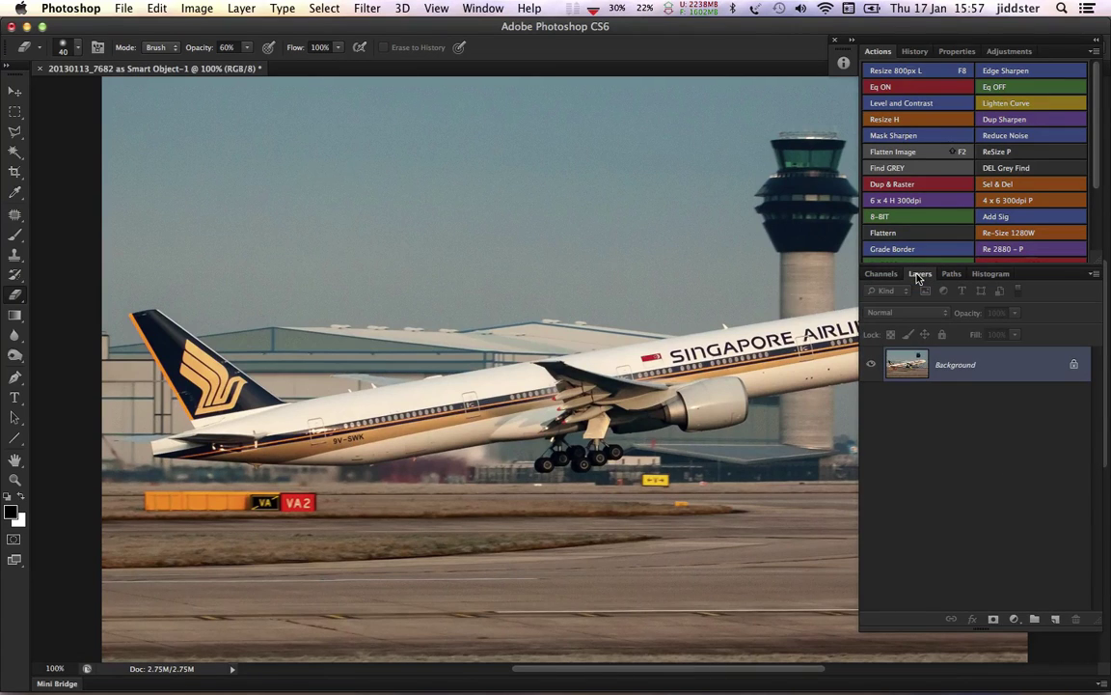
Check the remaining colour channels, run the Edge Sharpen action on the photo, and display the resulting layers
left_click(874, 276)
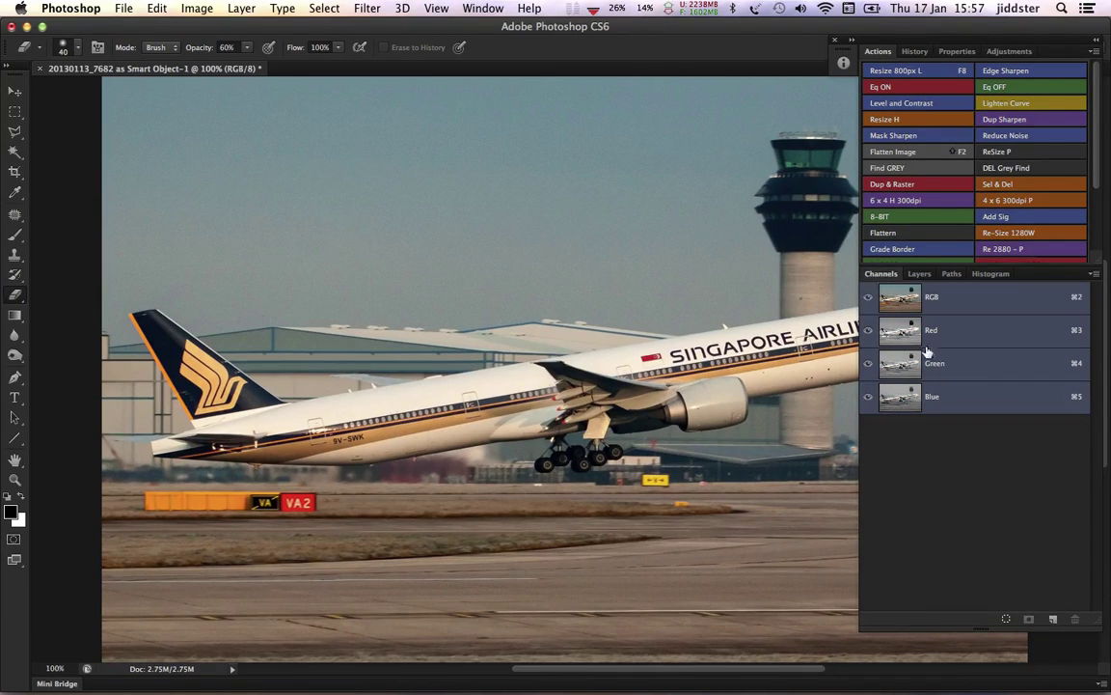
left_click(987, 396)
left_click(988, 367)
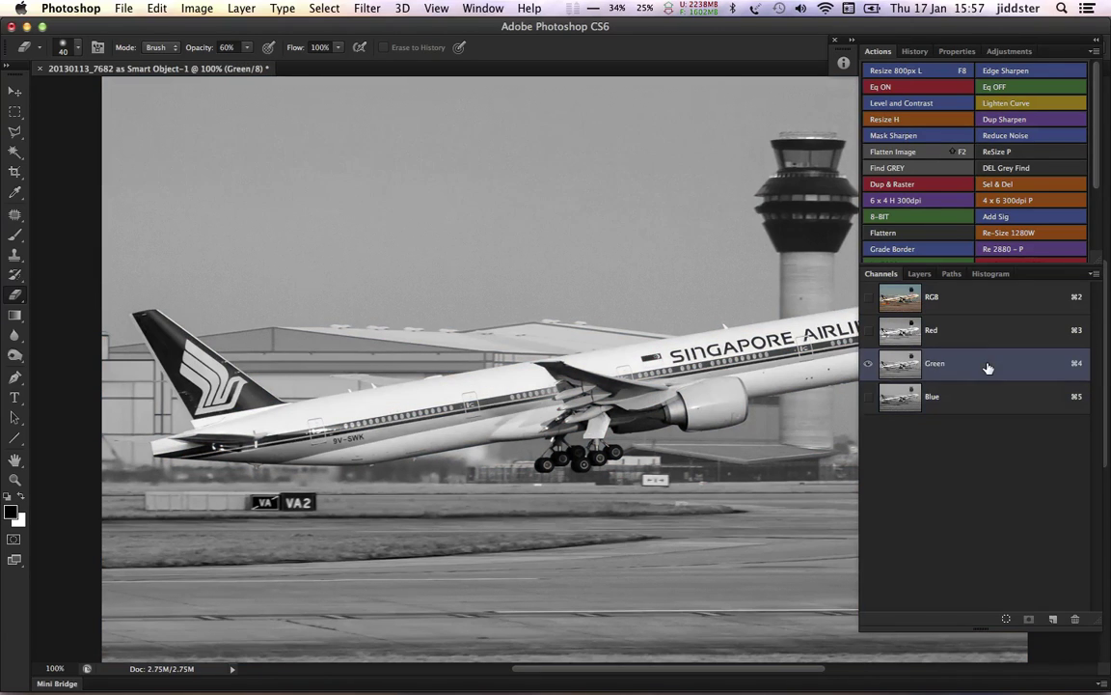
left_click(984, 342)
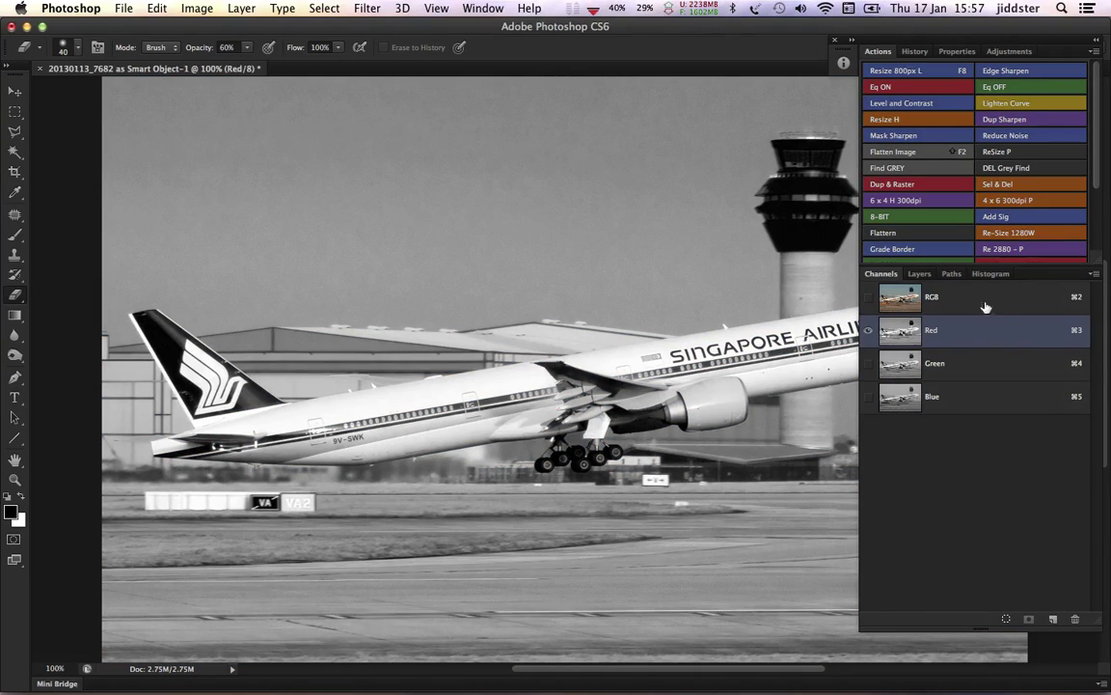
left_click(1024, 72)
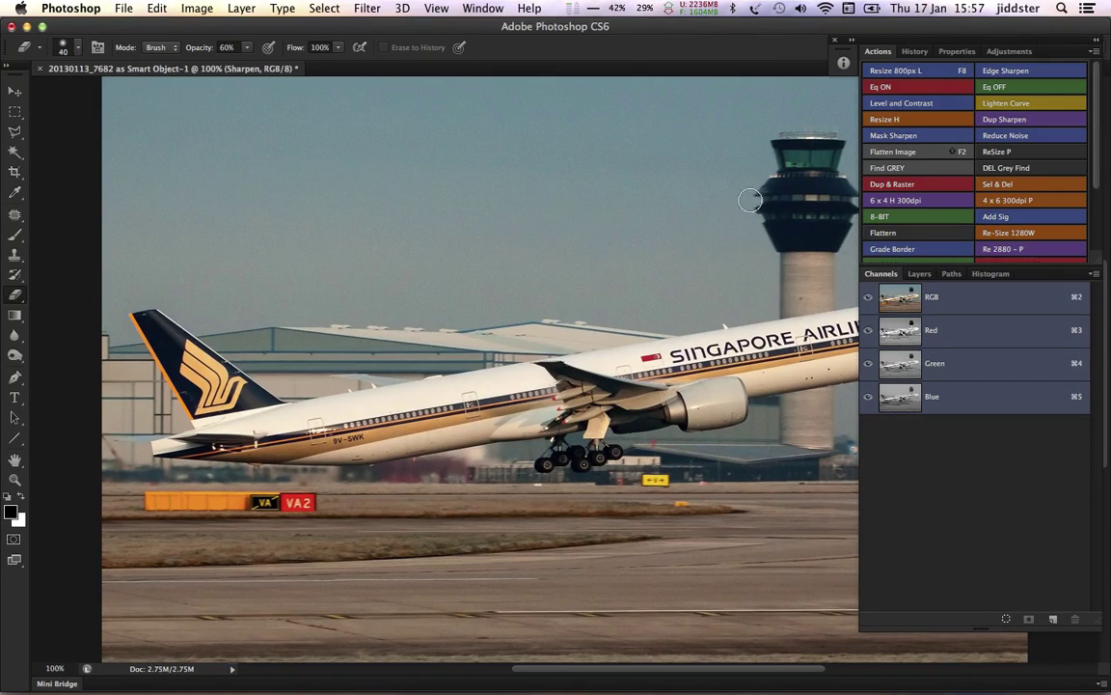
left_click(920, 275)
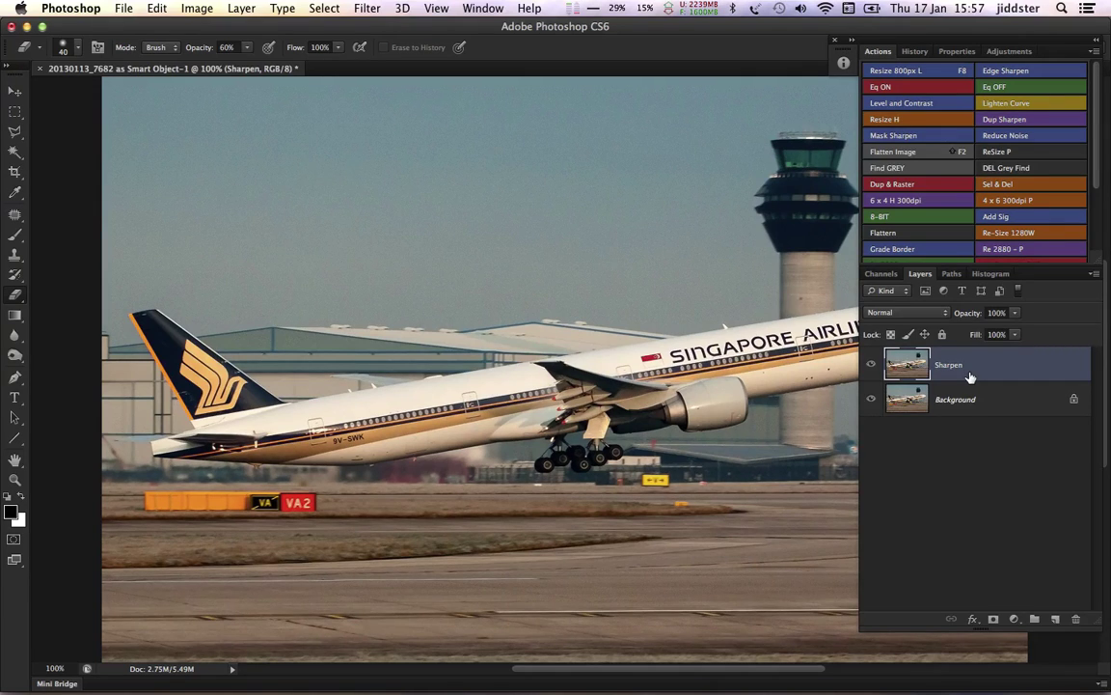
Add a black layer mask to the Sharpen layer so that its sharpening is hidden
left_click(994, 619)
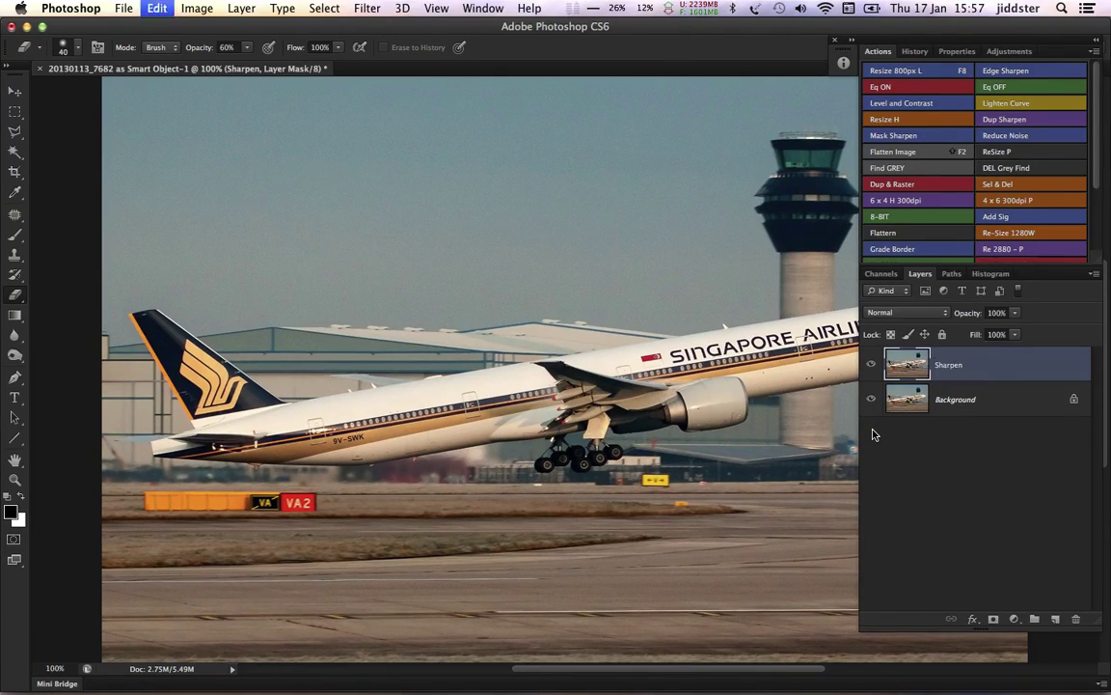
key("super+z")
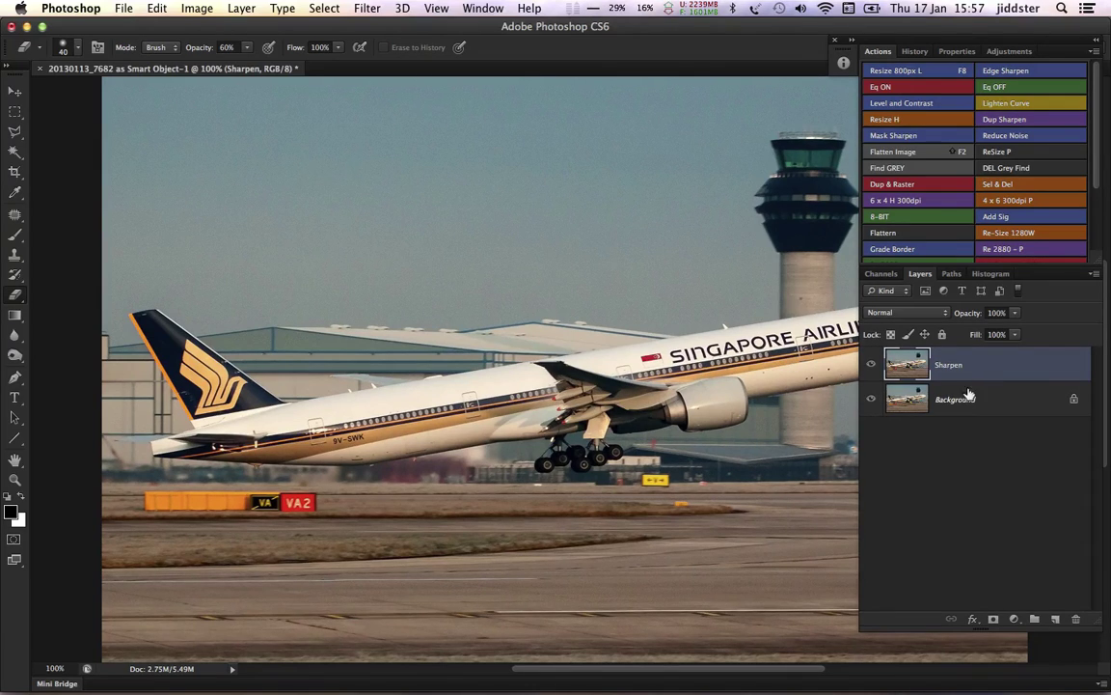
left_click(995, 619, "alt")
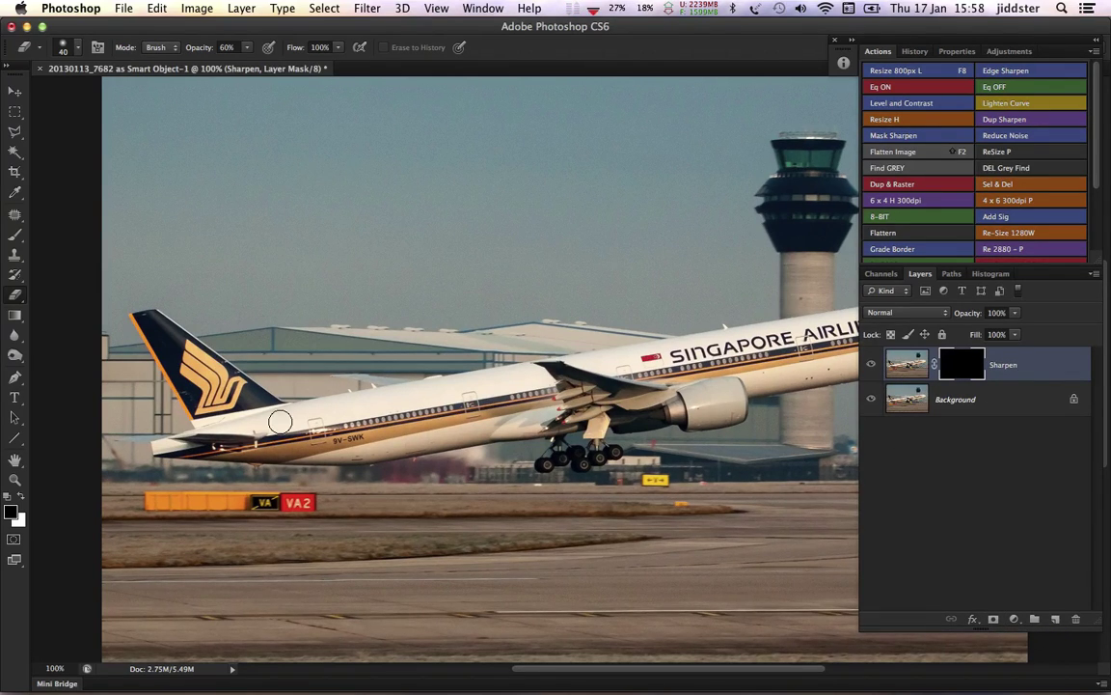
Paint white on the Sharpen mask along the fuselage with a much smaller brush at 10% opacity
left_click(15, 235)
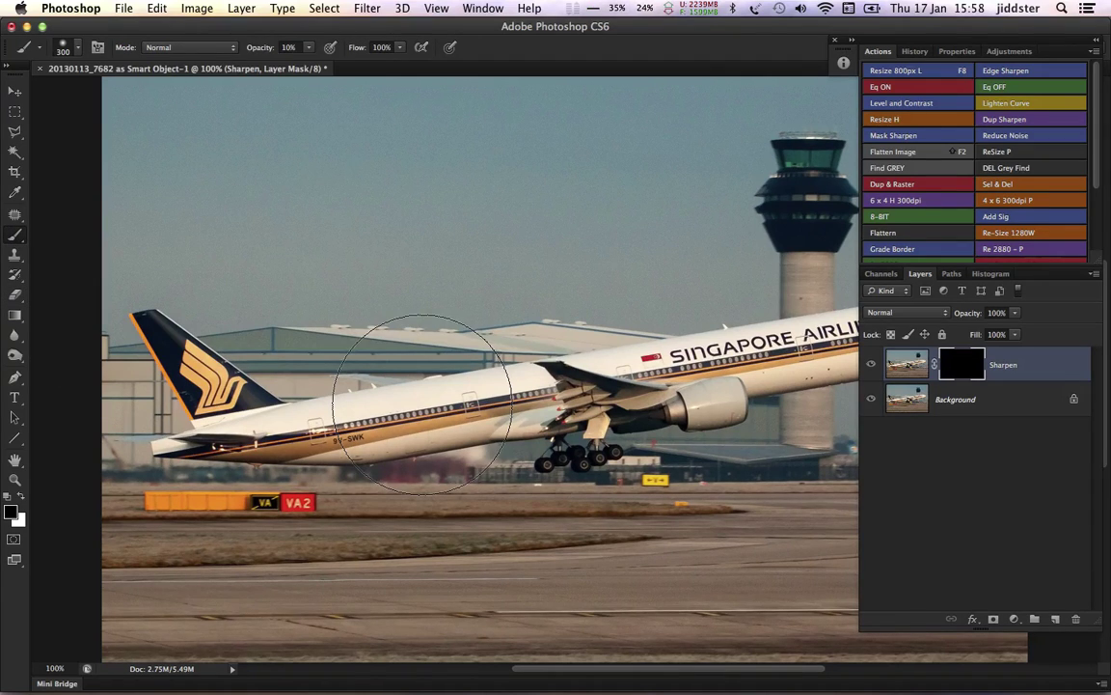
key("x")
key("bracketleft")
key("bracketleft")
key("bracketleft")
key("bracketleft")
key("bracketleft")
key("bracketleft")
key("bracketleft")
key("bracketleft")
key("bracketleft")
key("bracketleft")
key("bracketleft")
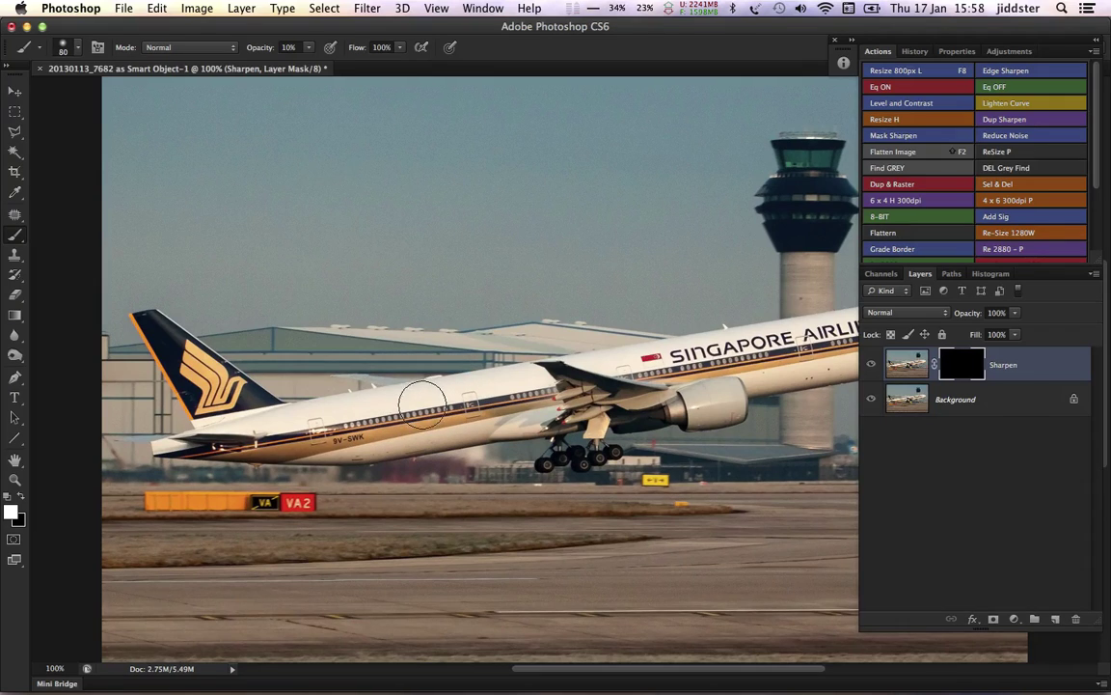
key("bracketleft")
left_click_drag(379, 426, 719, 369)
Set the brush opacity to 80% and paint white on the Sharpen mask from the rear fuselage to the engine
left_click(307, 49)
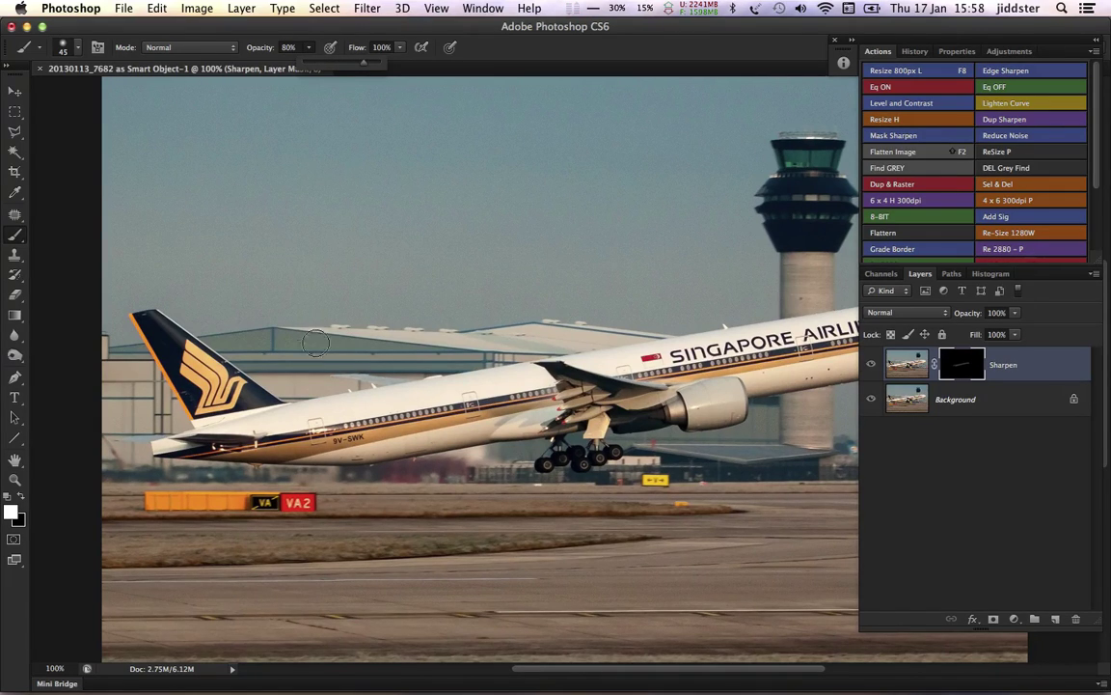
left_click(256, 391)
mouse_move(290, 399)
left_mouse_down()
mouse_move(389, 370)
mouse_move(614, 338)
mouse_move(753, 374)
left_mouse_up()
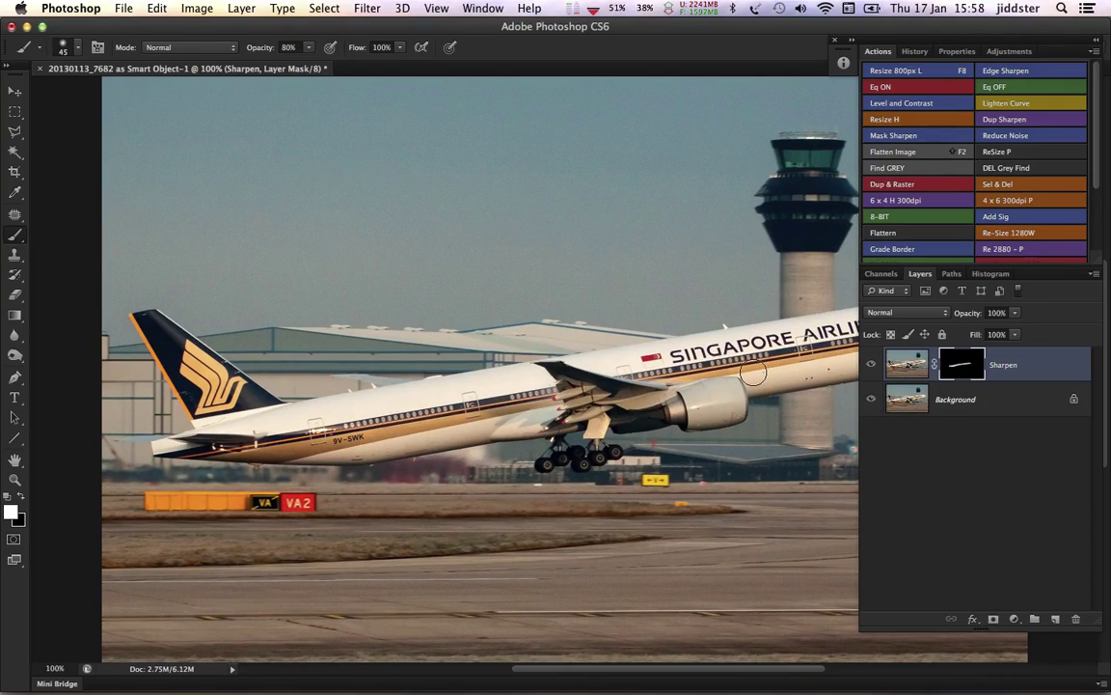